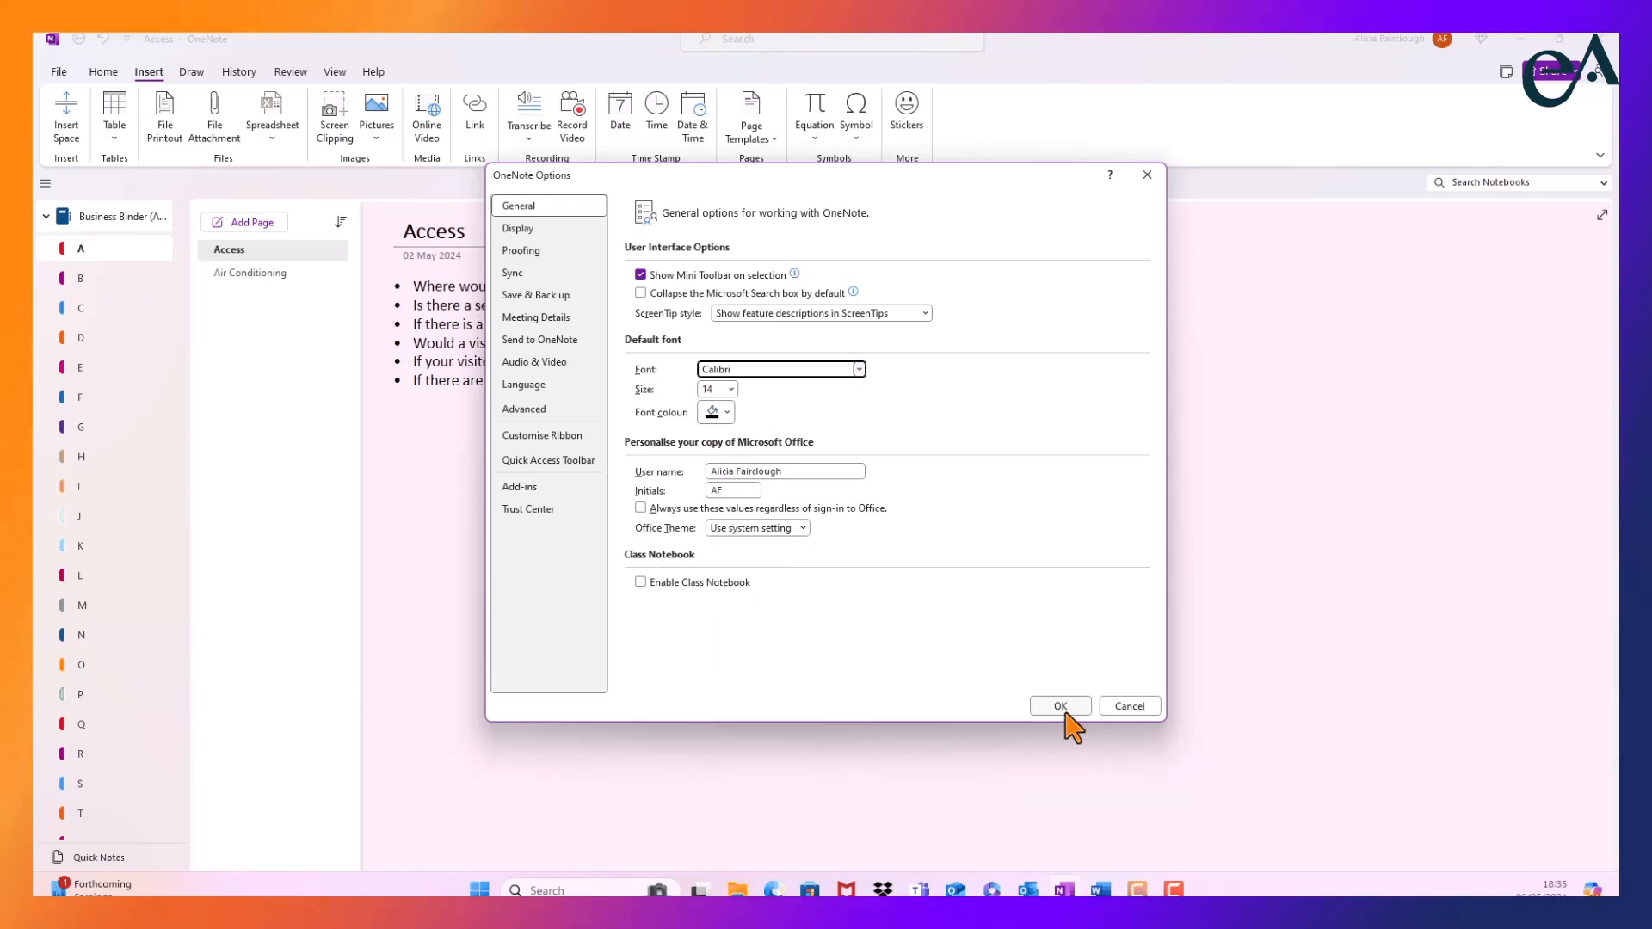
# Try the Black Office theme in the account settings, and switch to another Office theme.
pyautogui.click(59, 72)
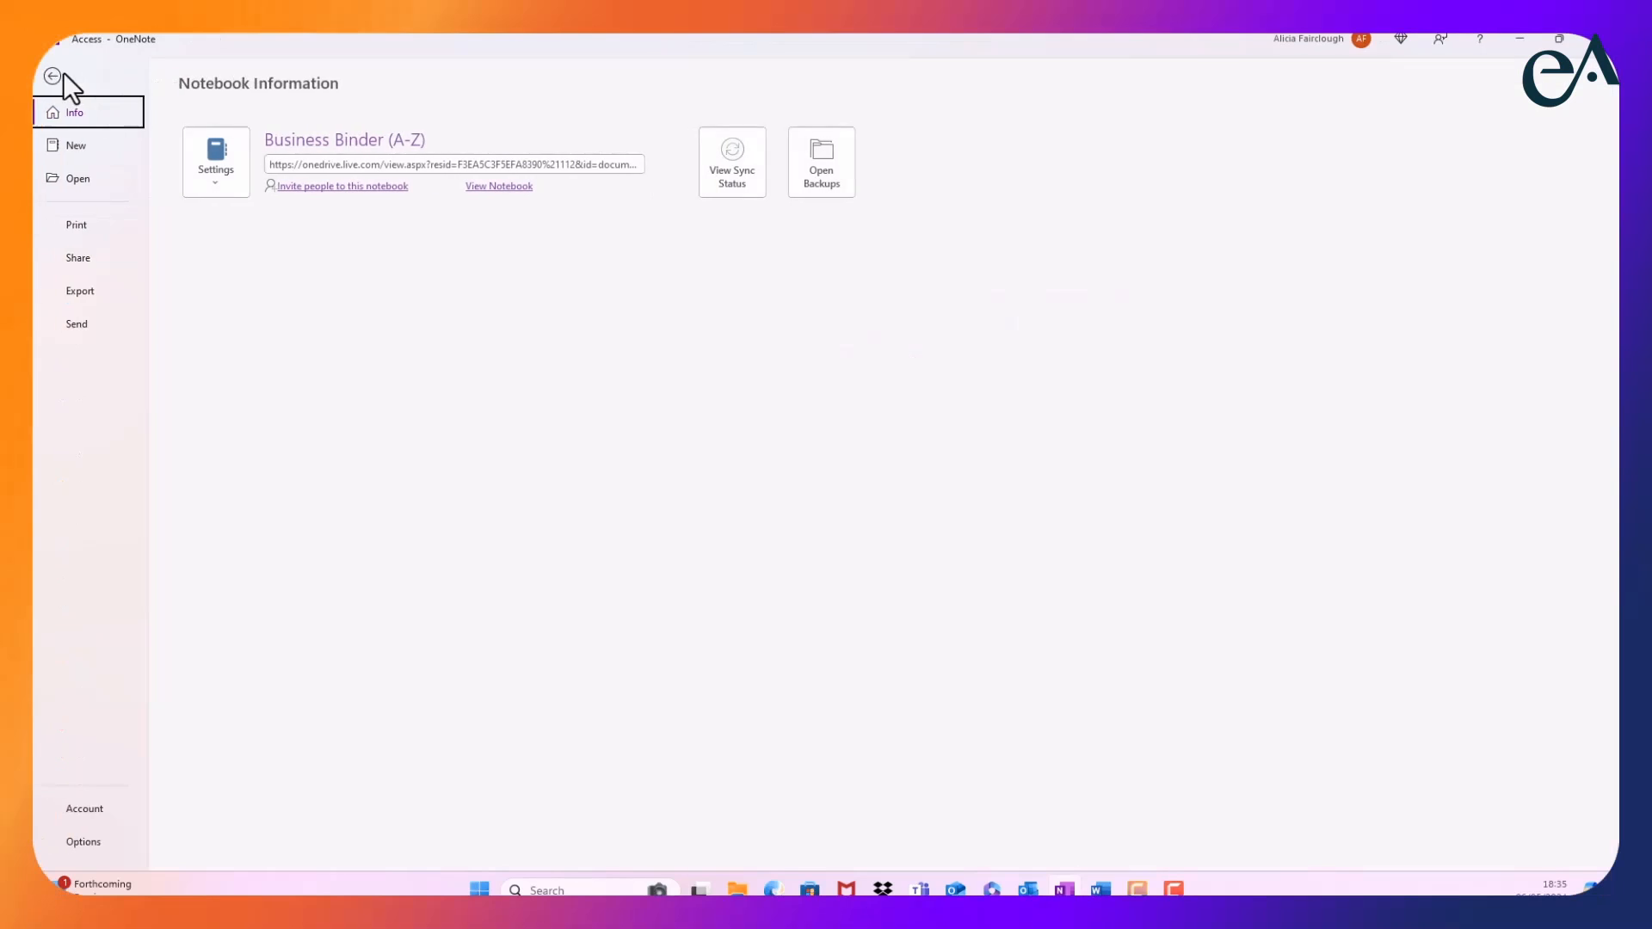
pyautogui.click(93, 809)
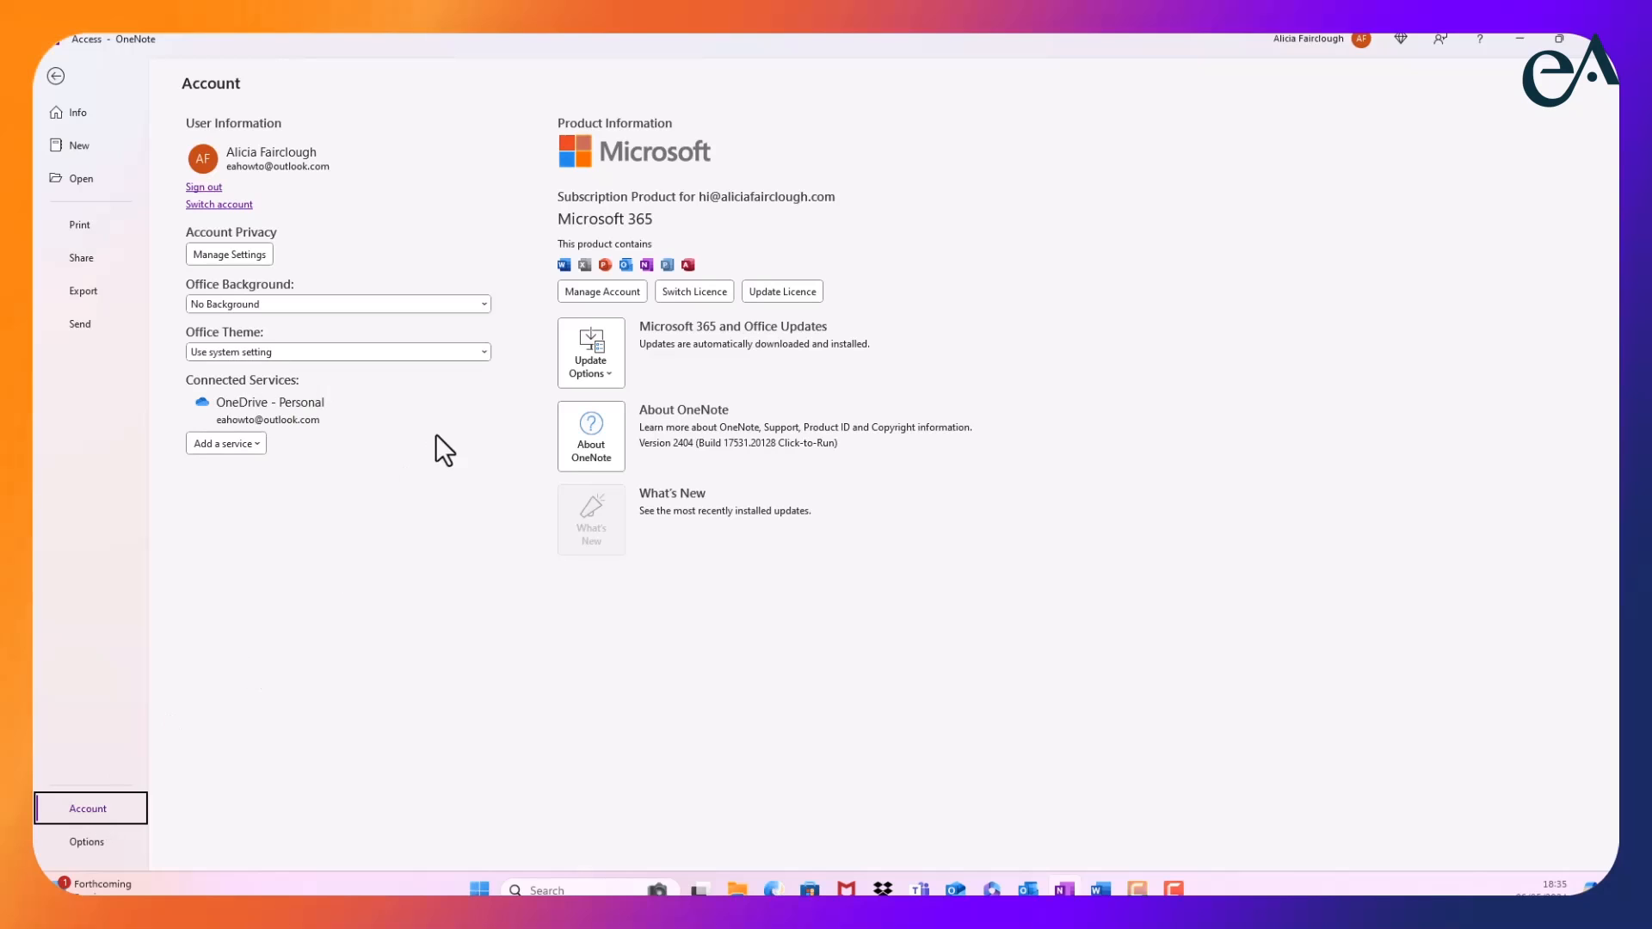
pyautogui.click(483, 354)
pyautogui.click(452, 395)
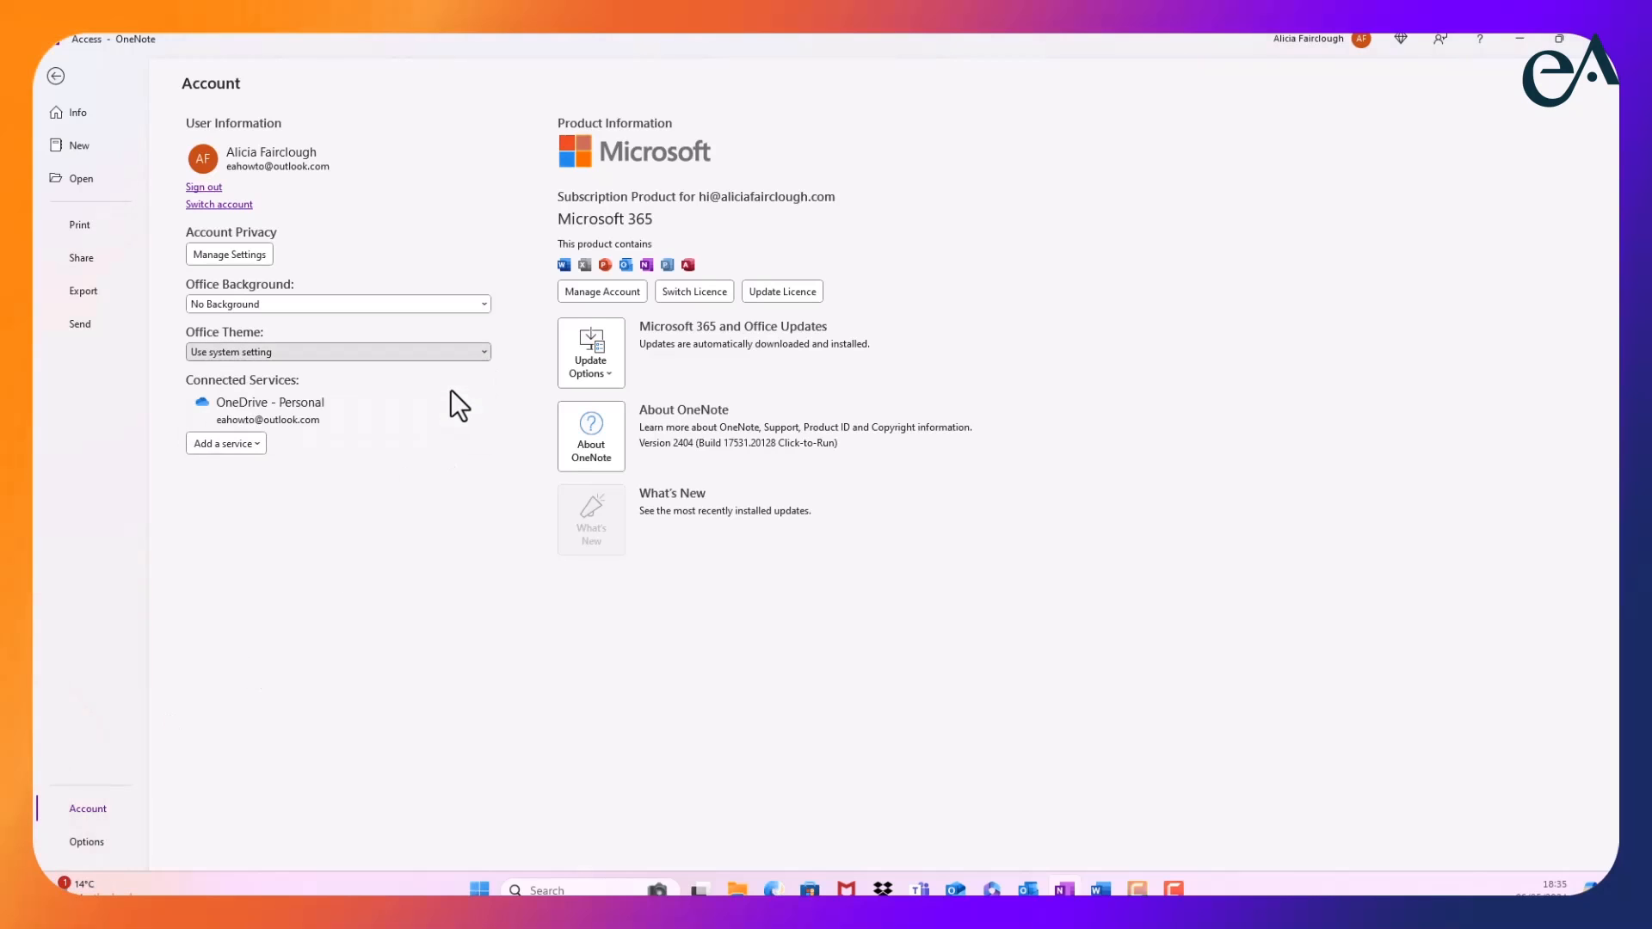
pyautogui.click(478, 353)
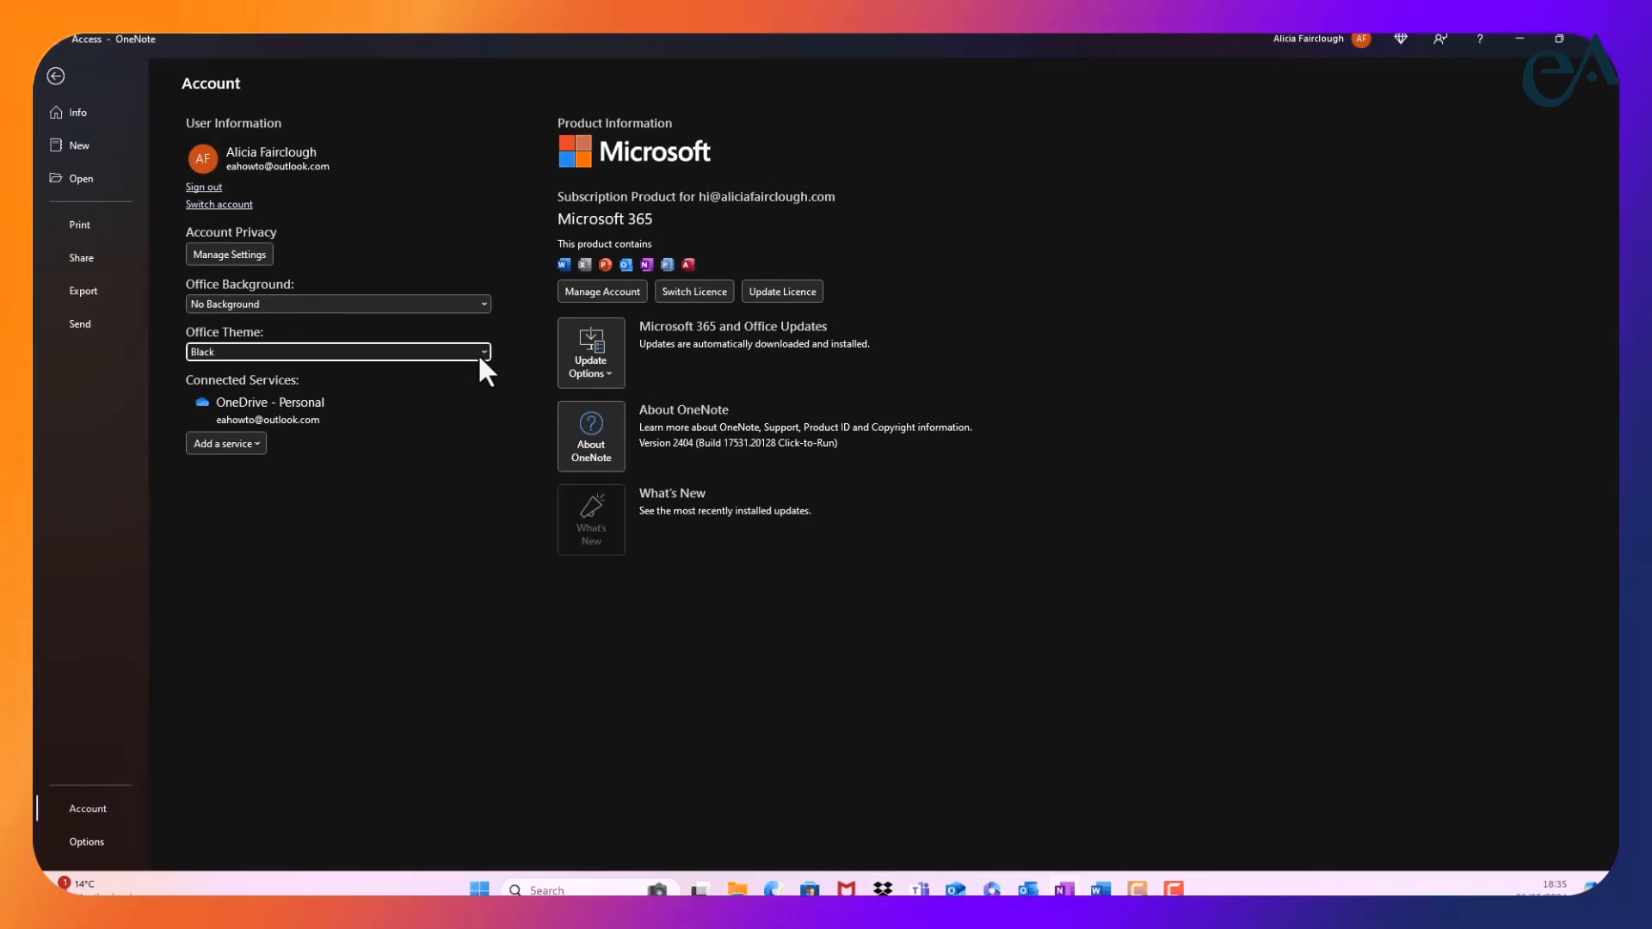
pyautogui.click(446, 413)
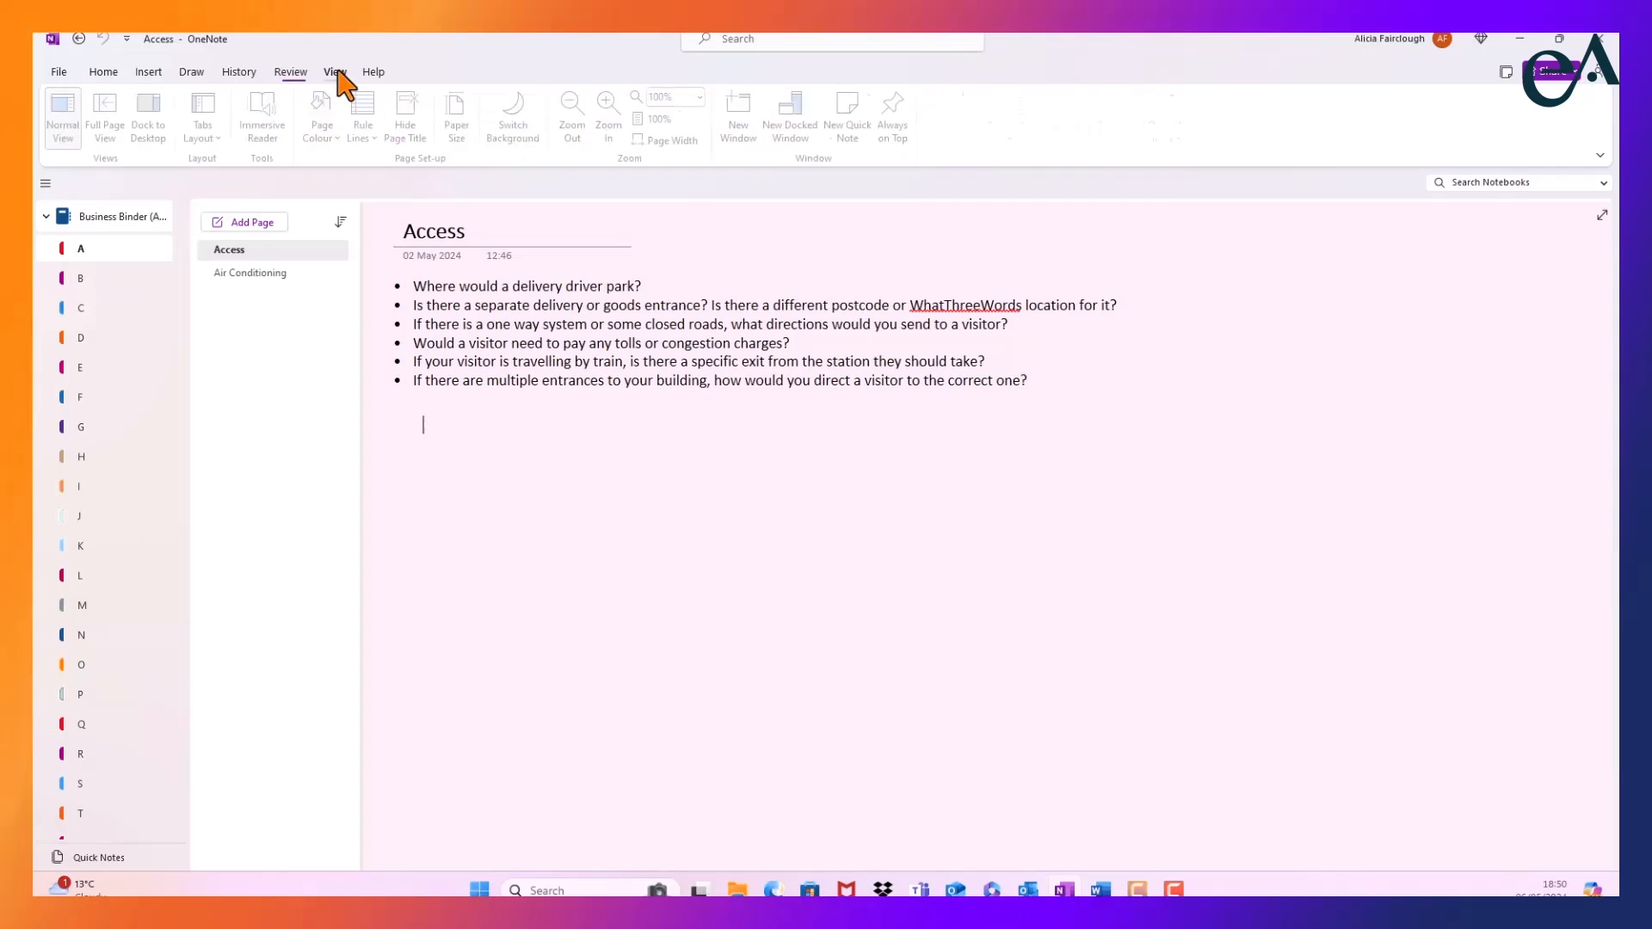
# Try a peach page colour on the Access page, and change it back to pink.
pyautogui.click(331, 129)
pyautogui.click(396, 273)
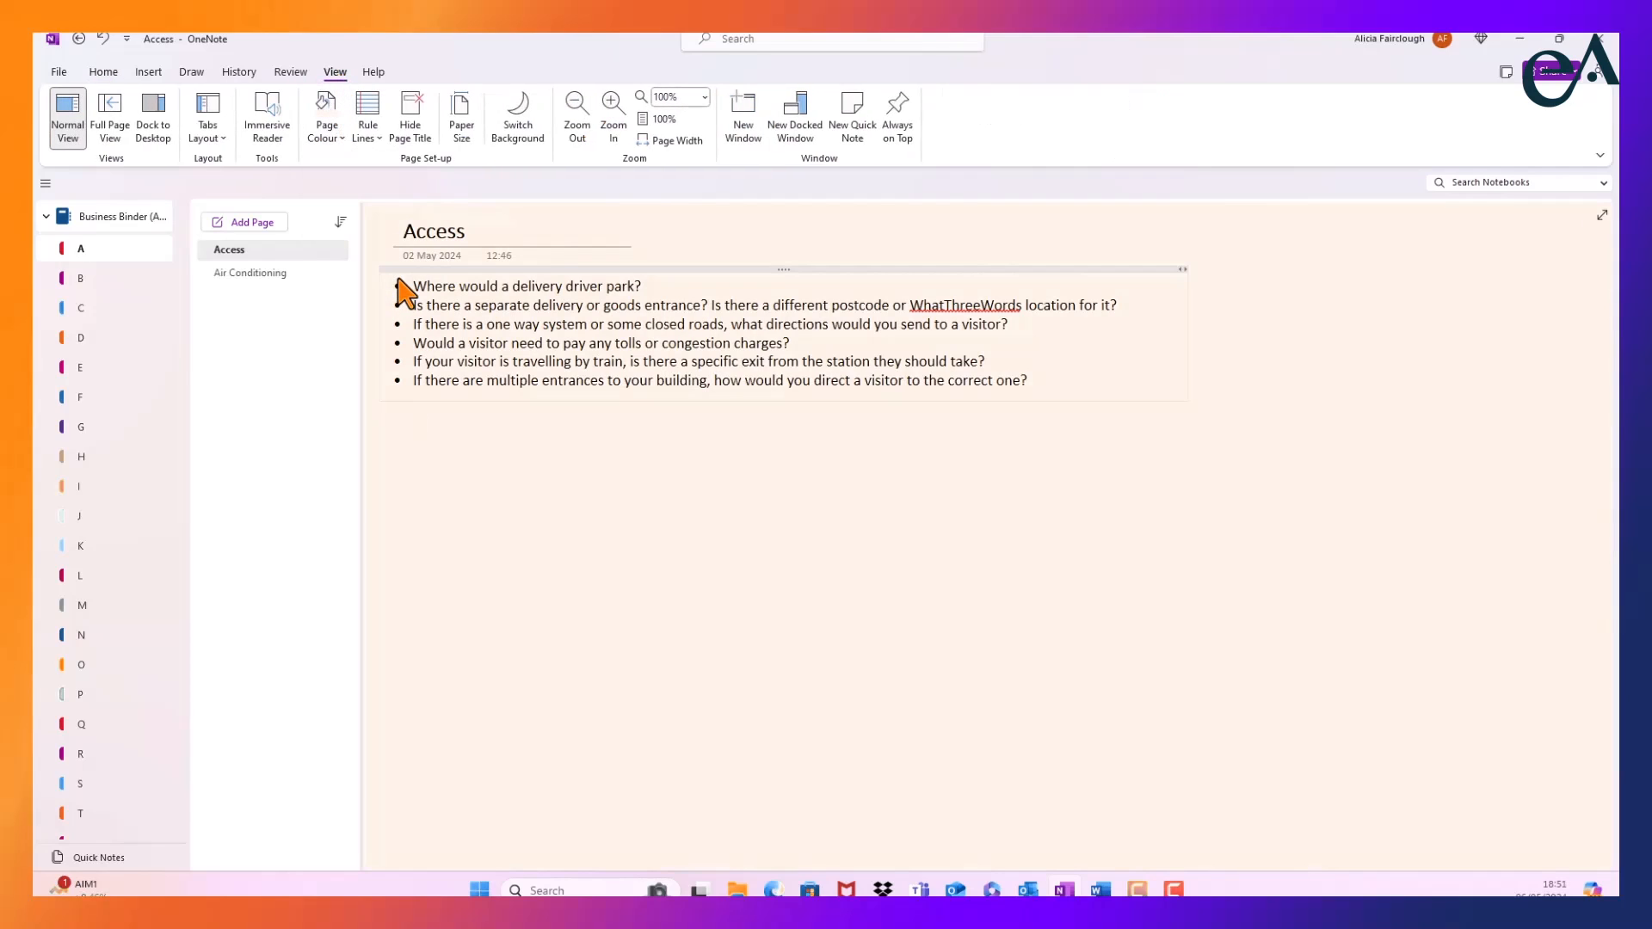
pyautogui.click(326, 129)
pyautogui.click(368, 282)
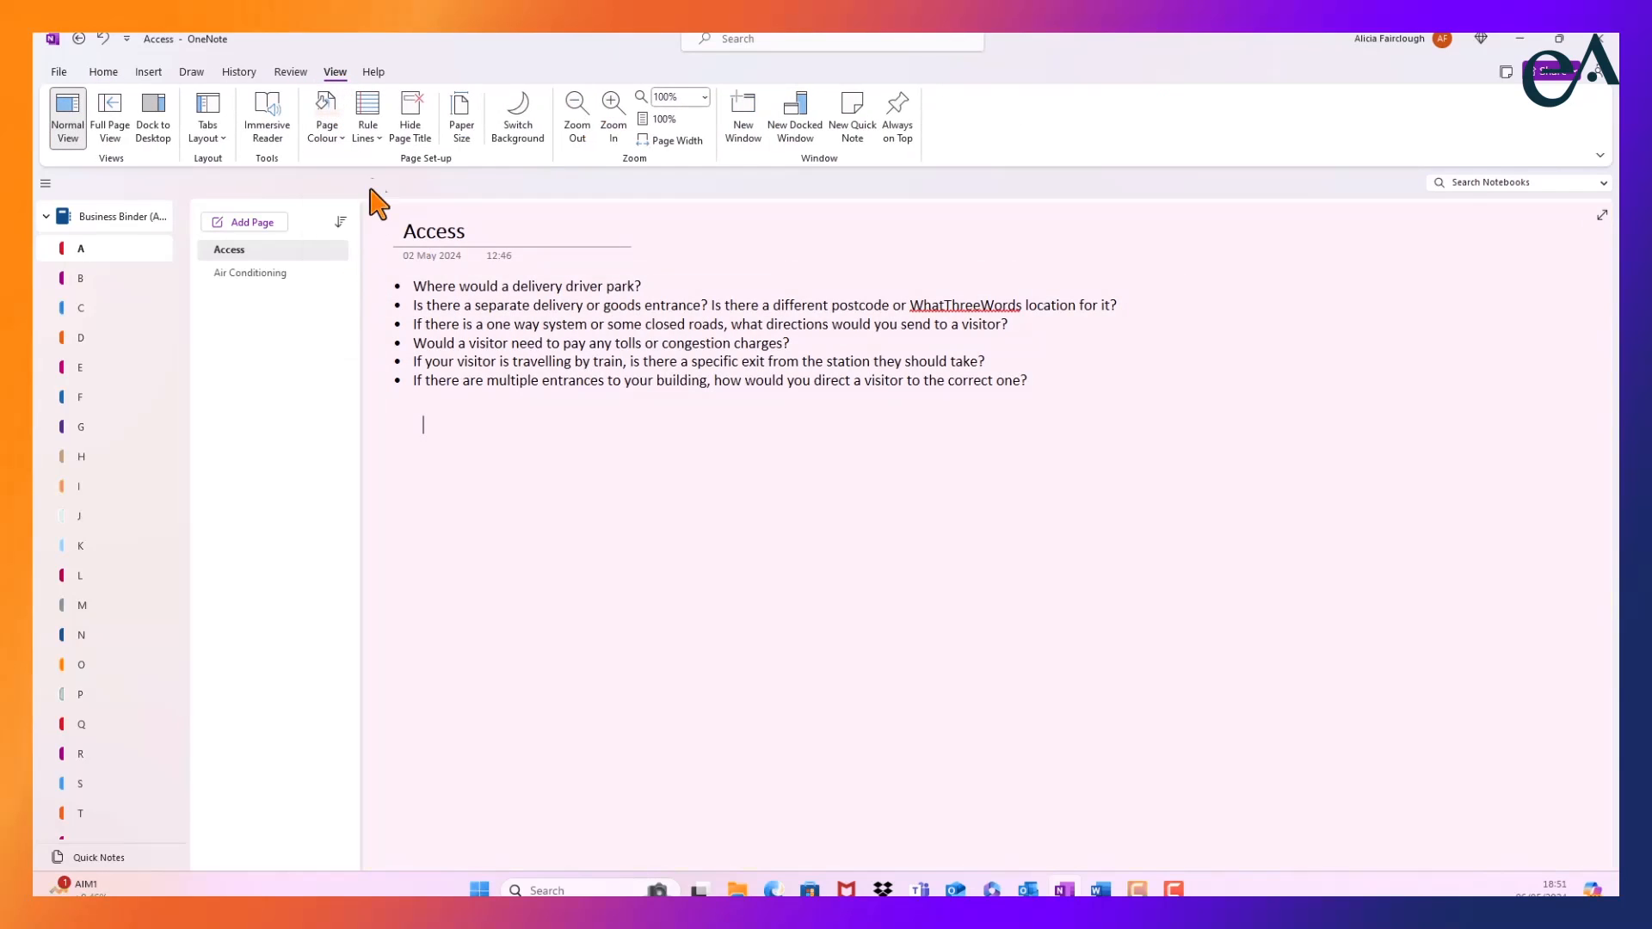
# Apply horizontal rule lines with a red margin line to the Access page.
pyautogui.click(369, 129)
pyautogui.click(559, 197)
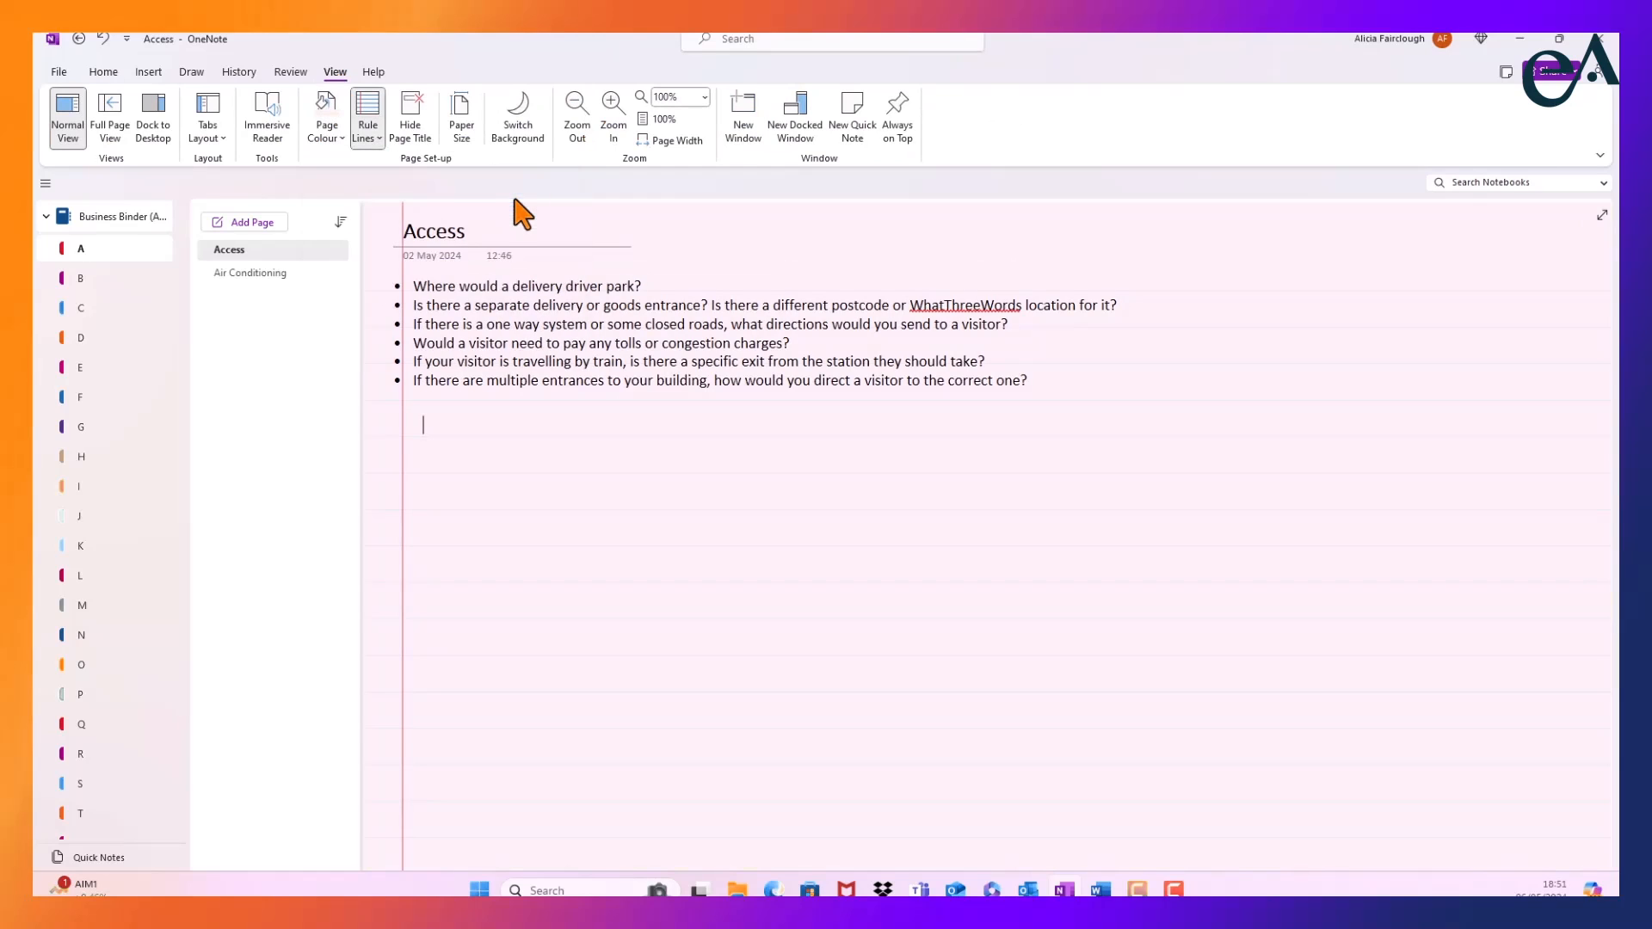
pyautogui.click(468, 275)
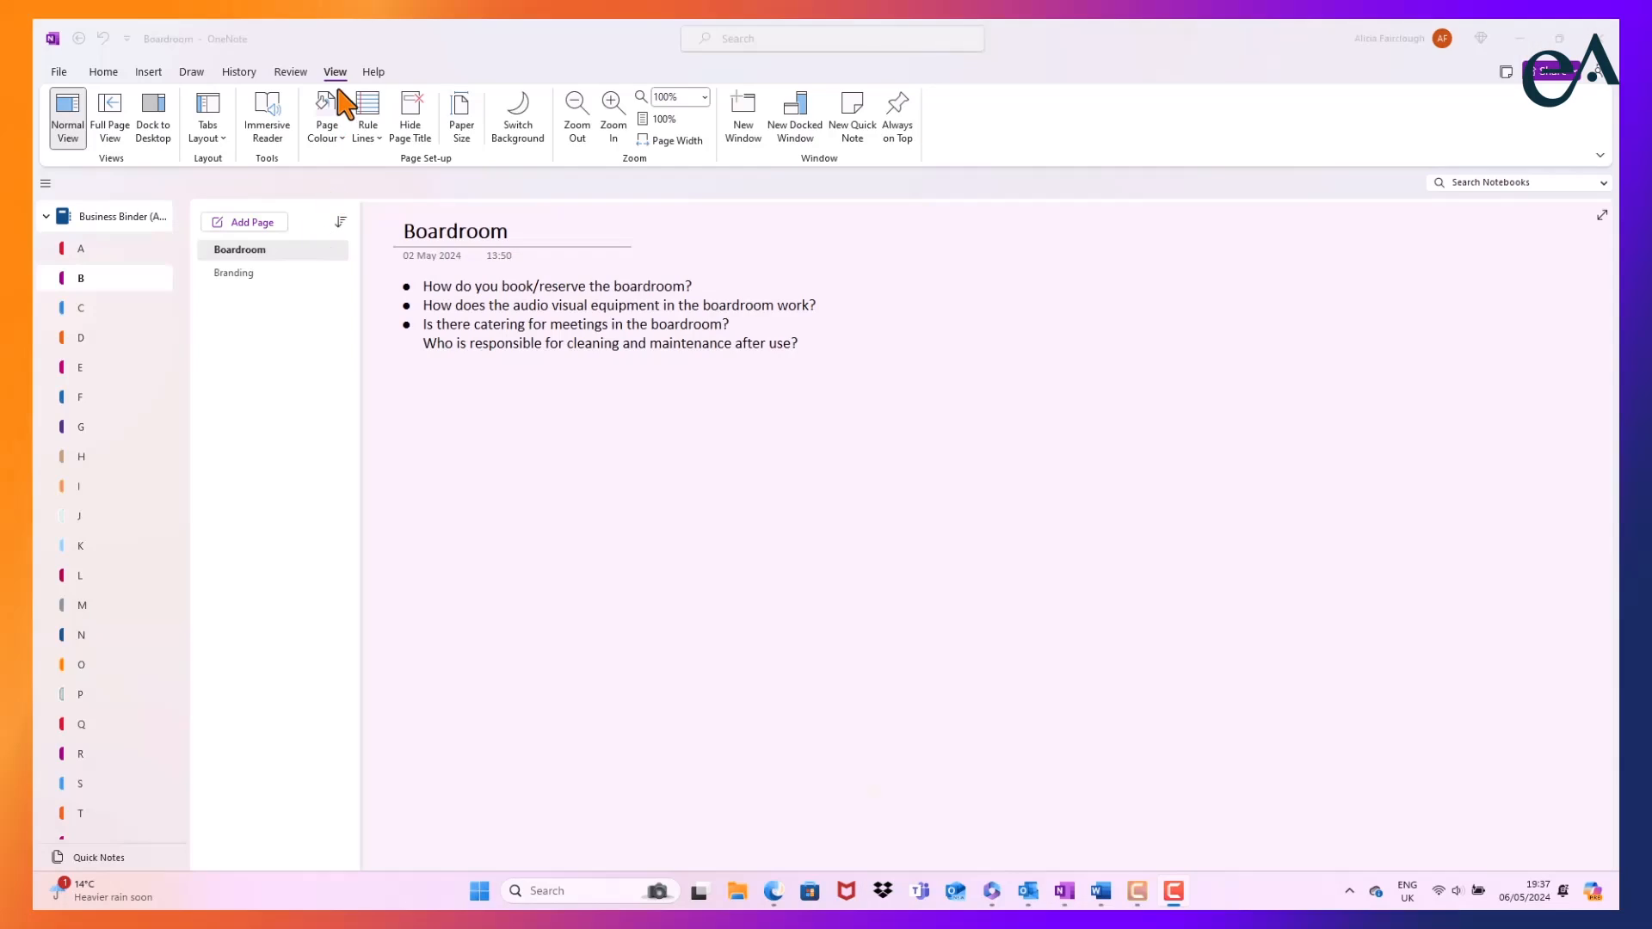
# Switch the notebook's section tabs to the horizontal layout.
pyautogui.click(338, 76)
pyautogui.click(210, 137)
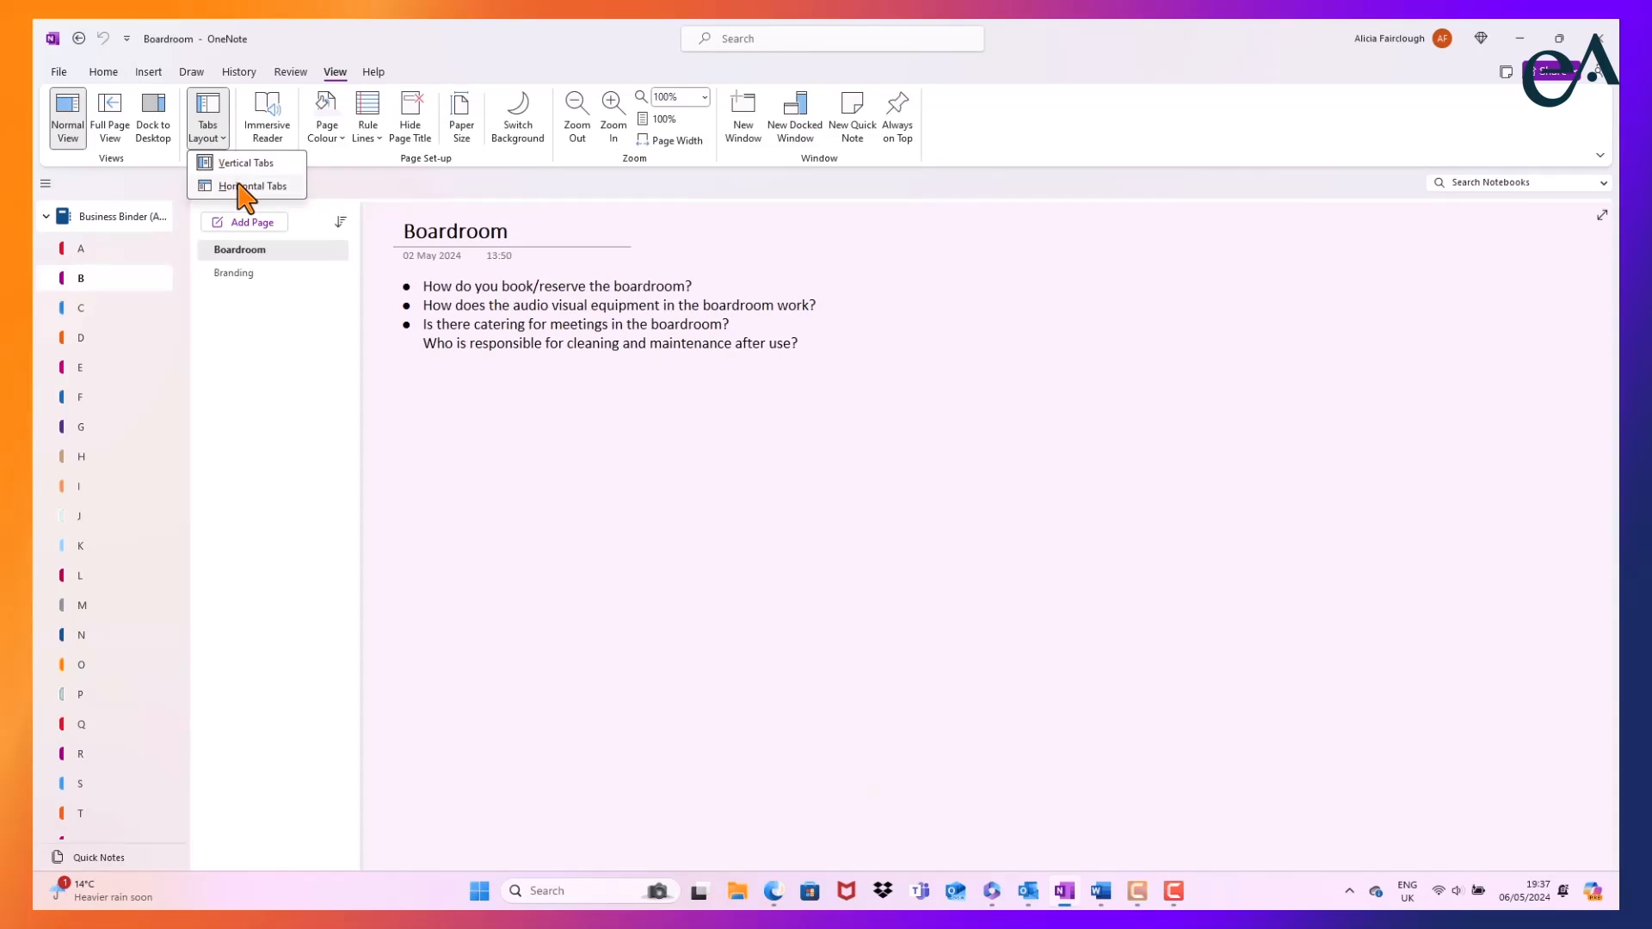
pyautogui.click(245, 187)
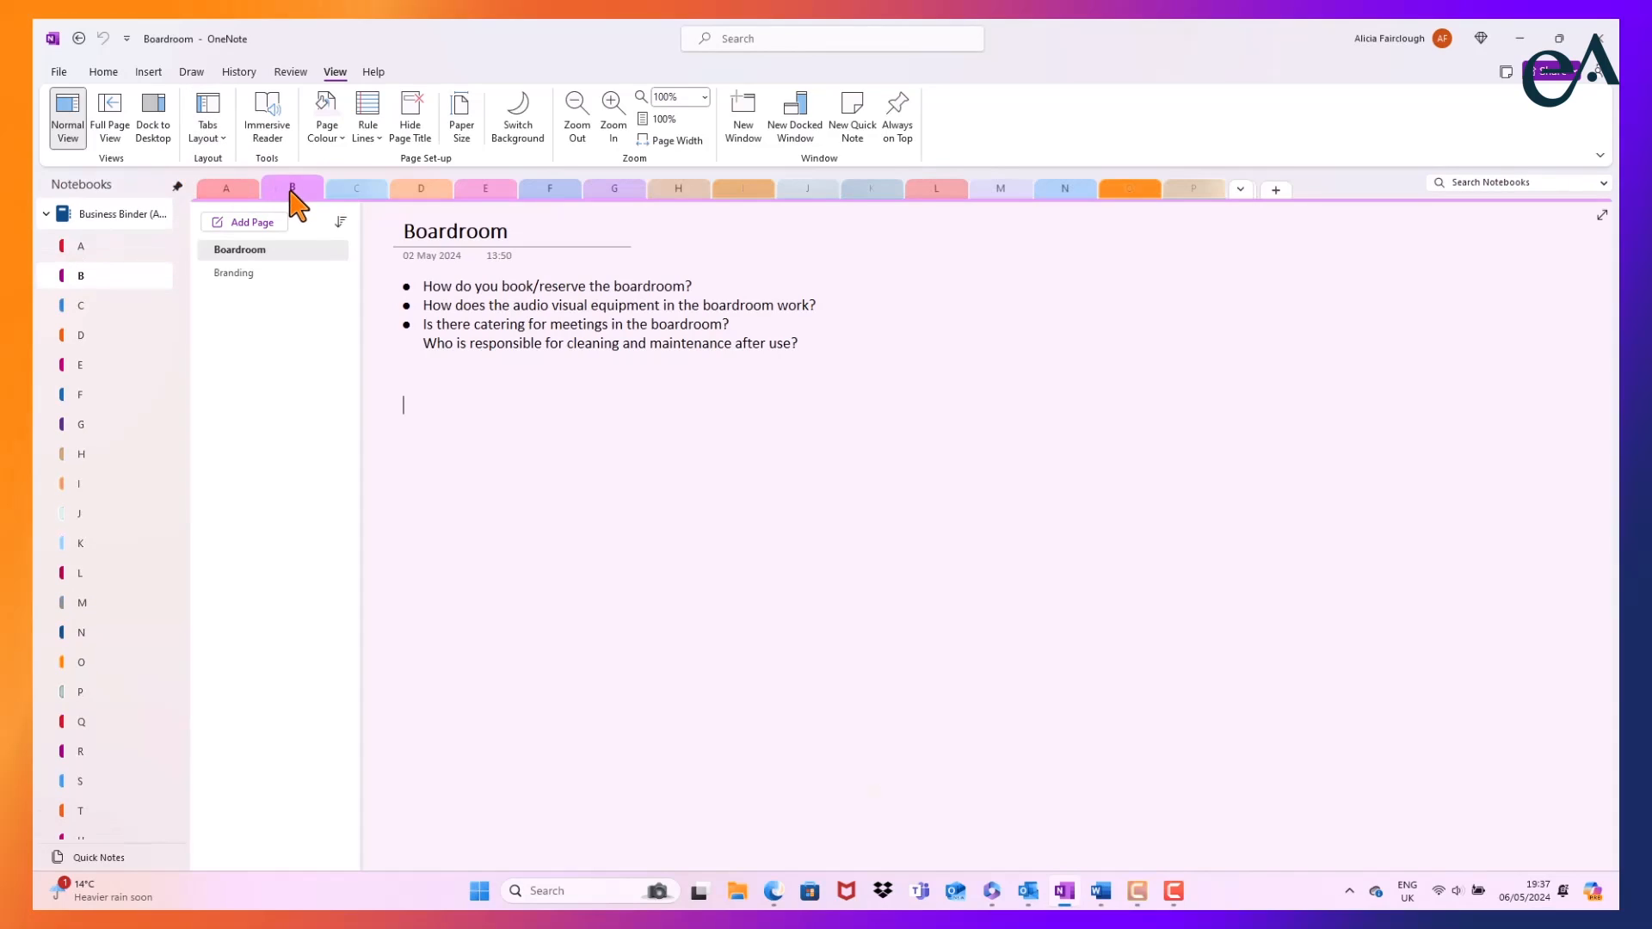
# Show the available section colours for section B, and return the section tabs to the vertical layout.
pyautogui.rightClick(293, 200)
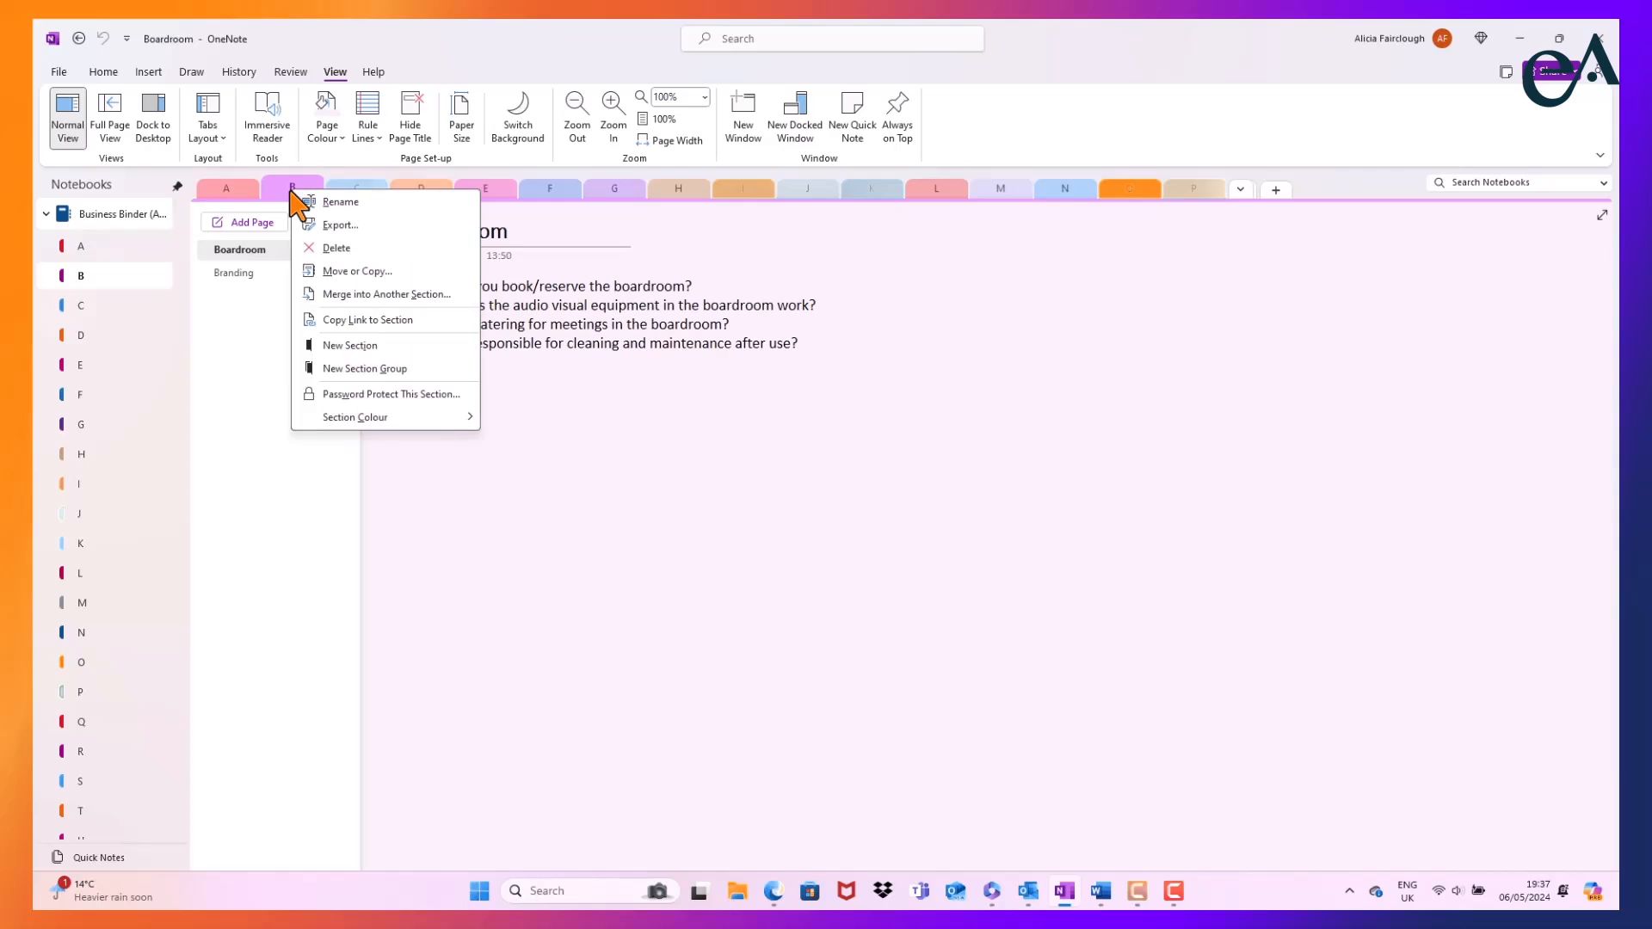
pyautogui.moveTo(372, 421)
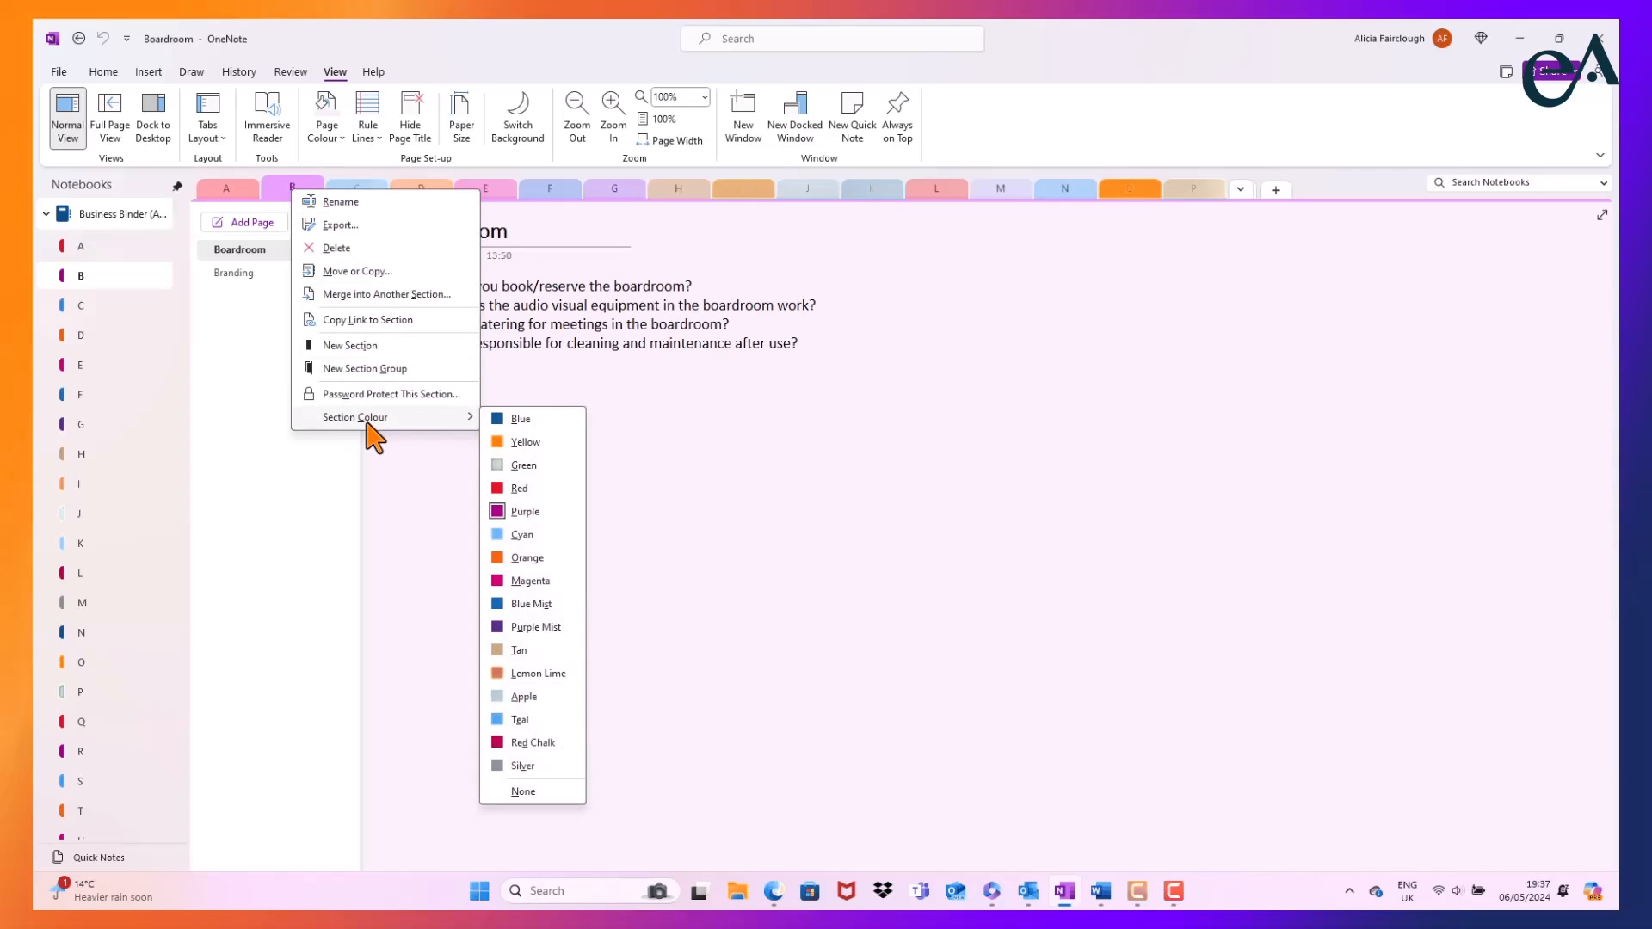
pyautogui.click(222, 138)
pyautogui.click(234, 166)
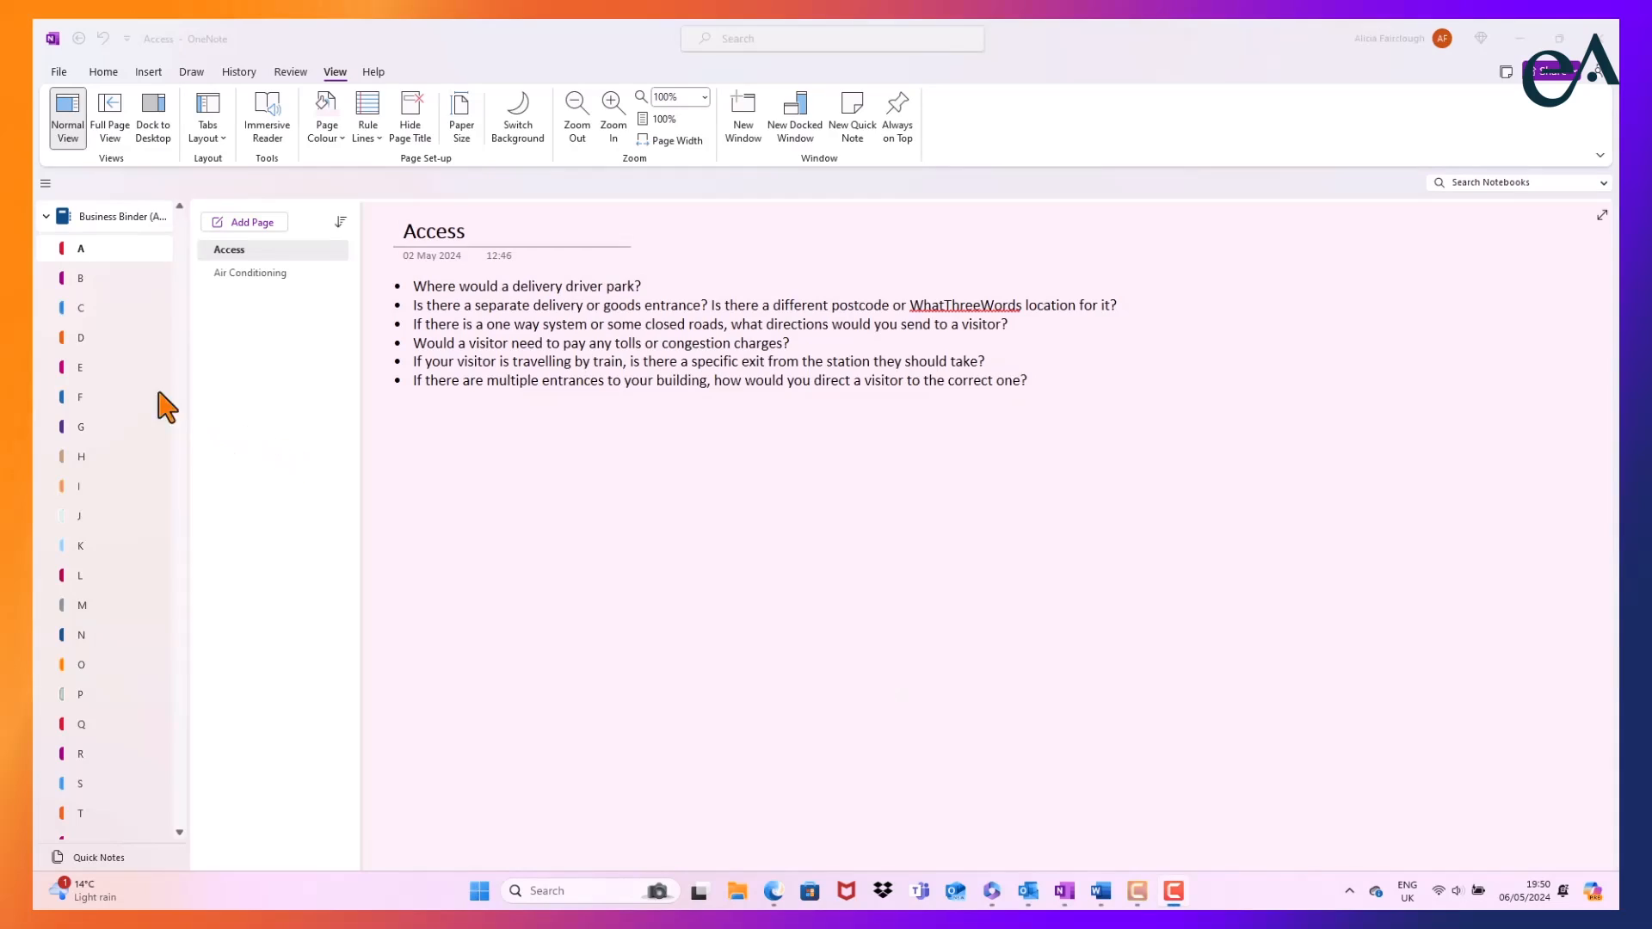
# Password-protect section E by entering and confirming the section password, and delete the section's existing backups.
pyautogui.click(110, 370)
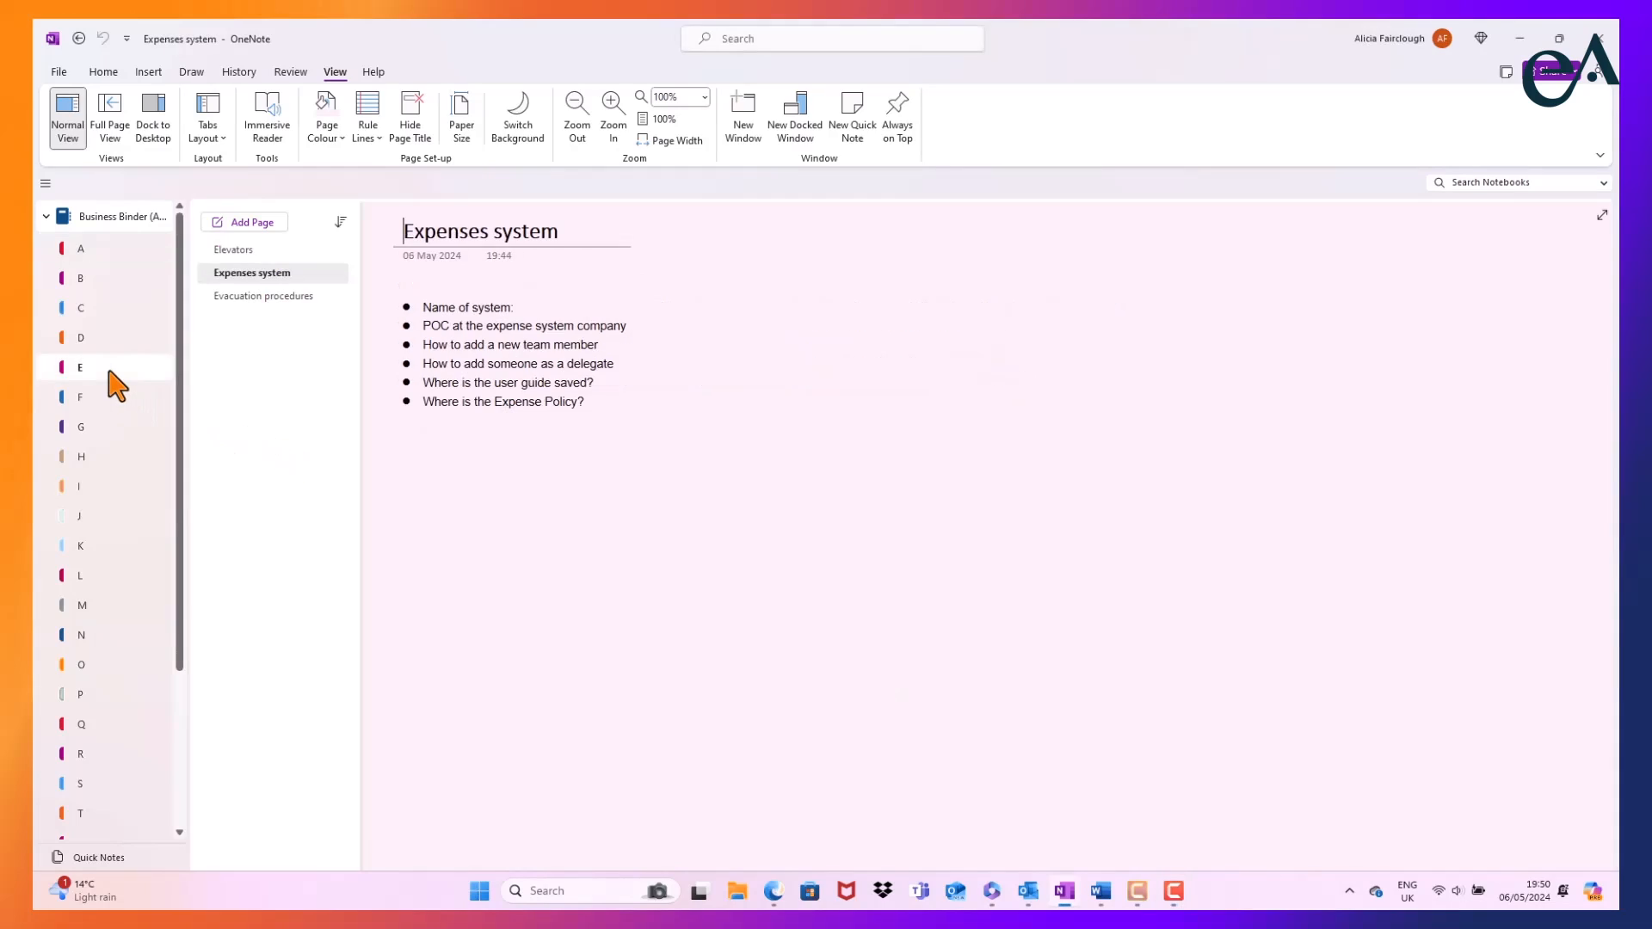
pyautogui.rightClick(114, 385)
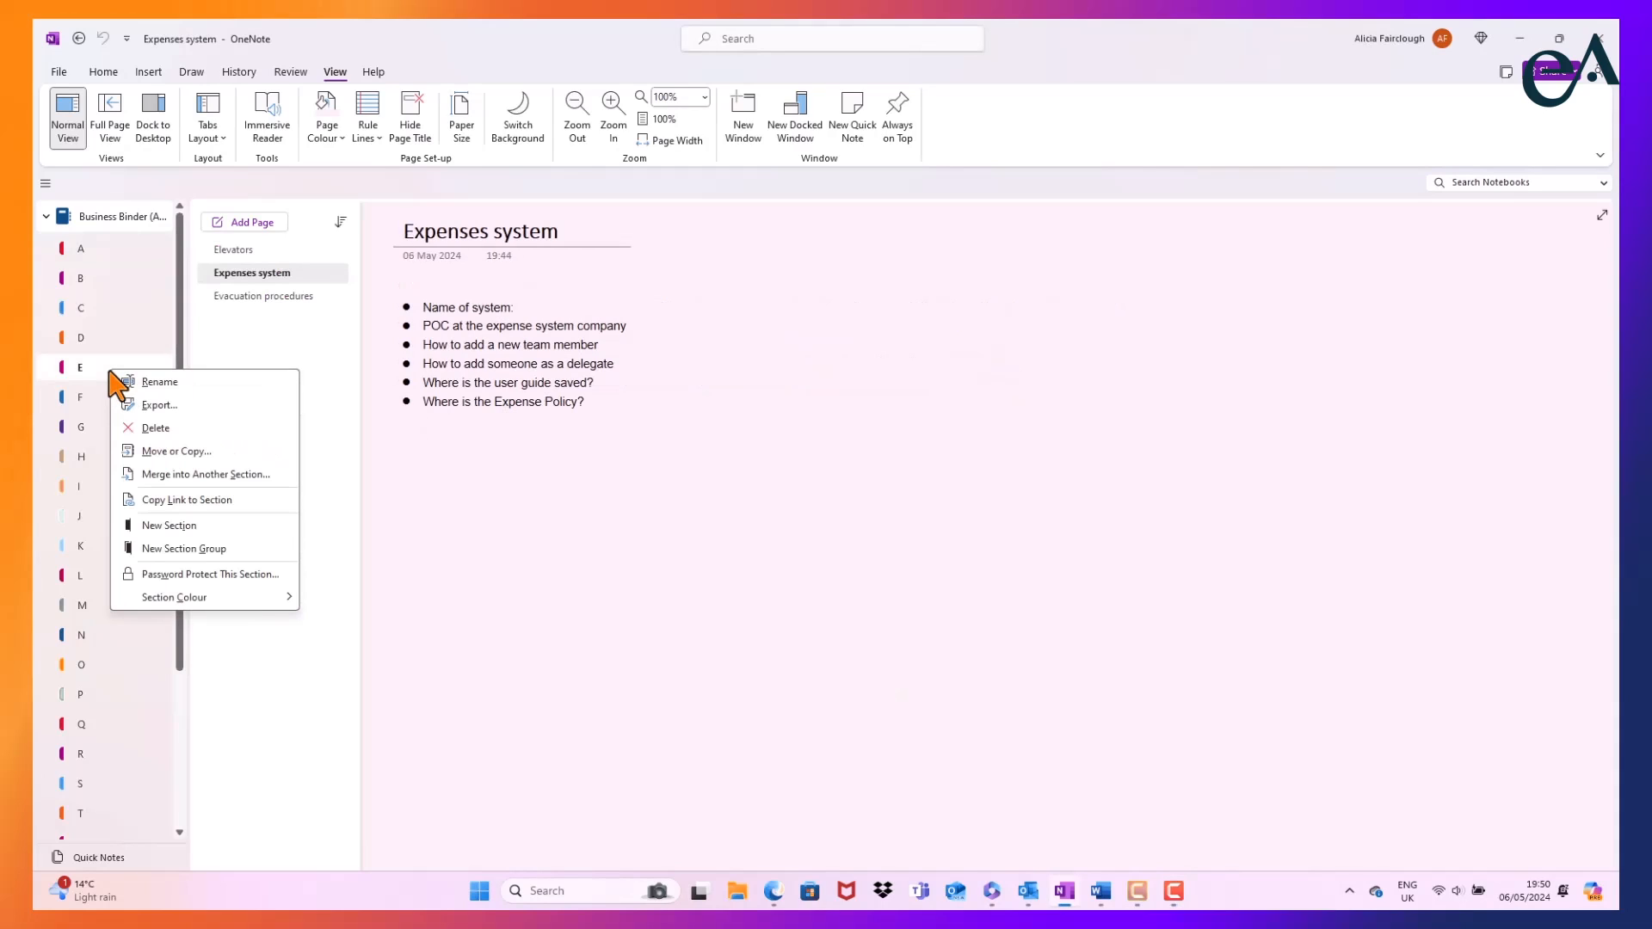
pyautogui.click(291, 581)
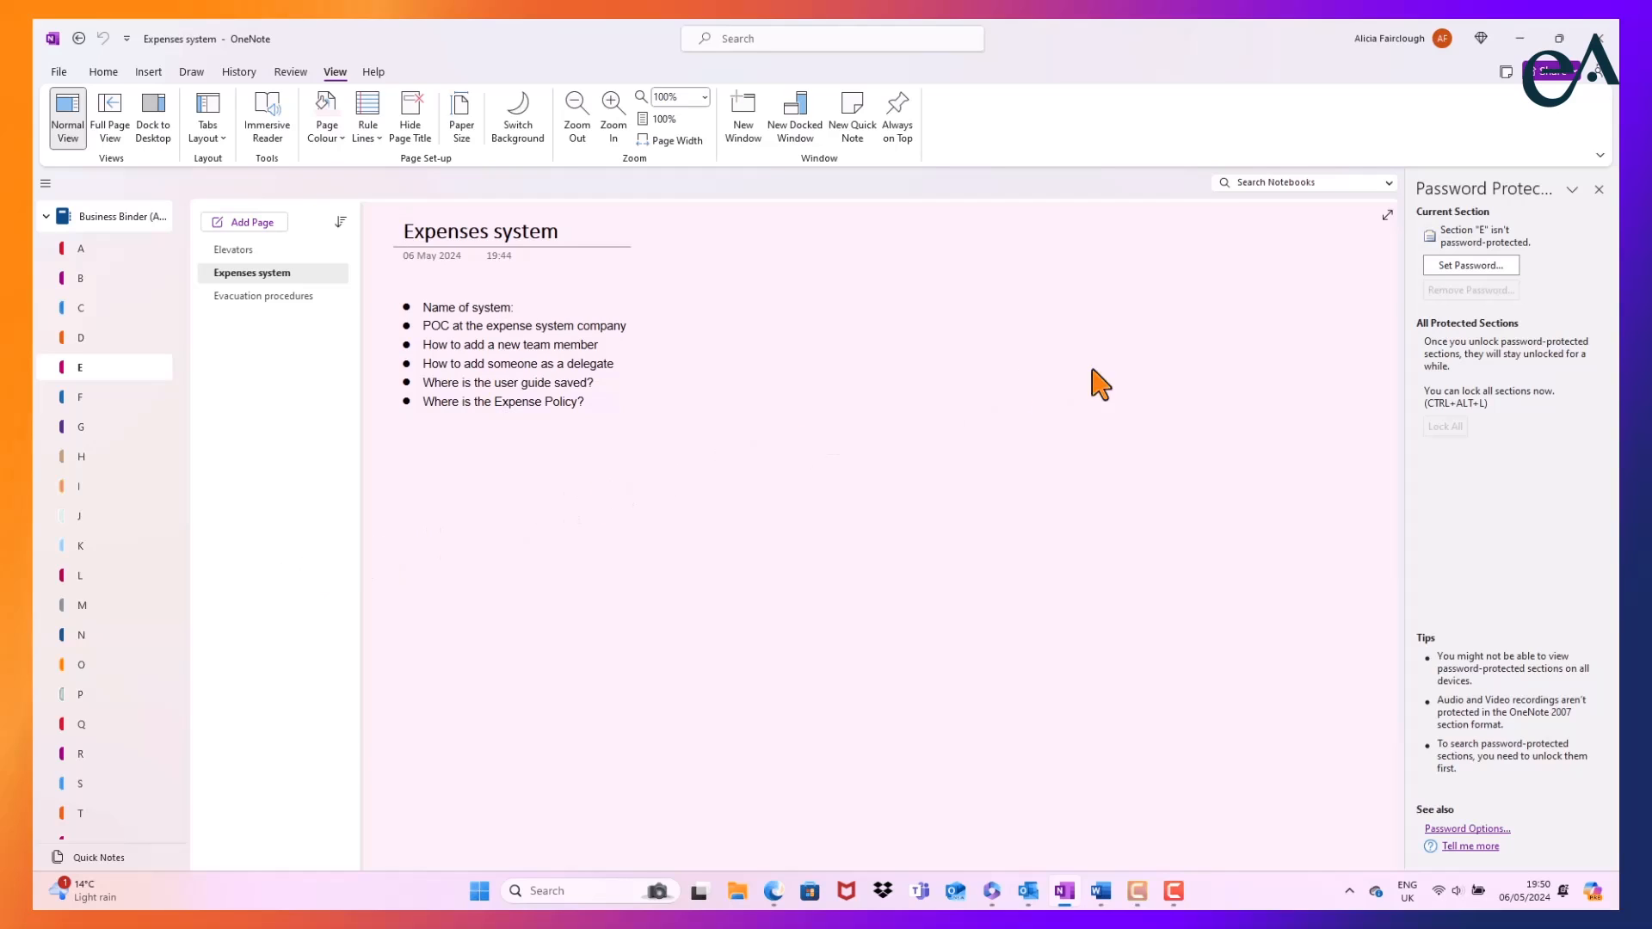
pyautogui.click(1471, 265)
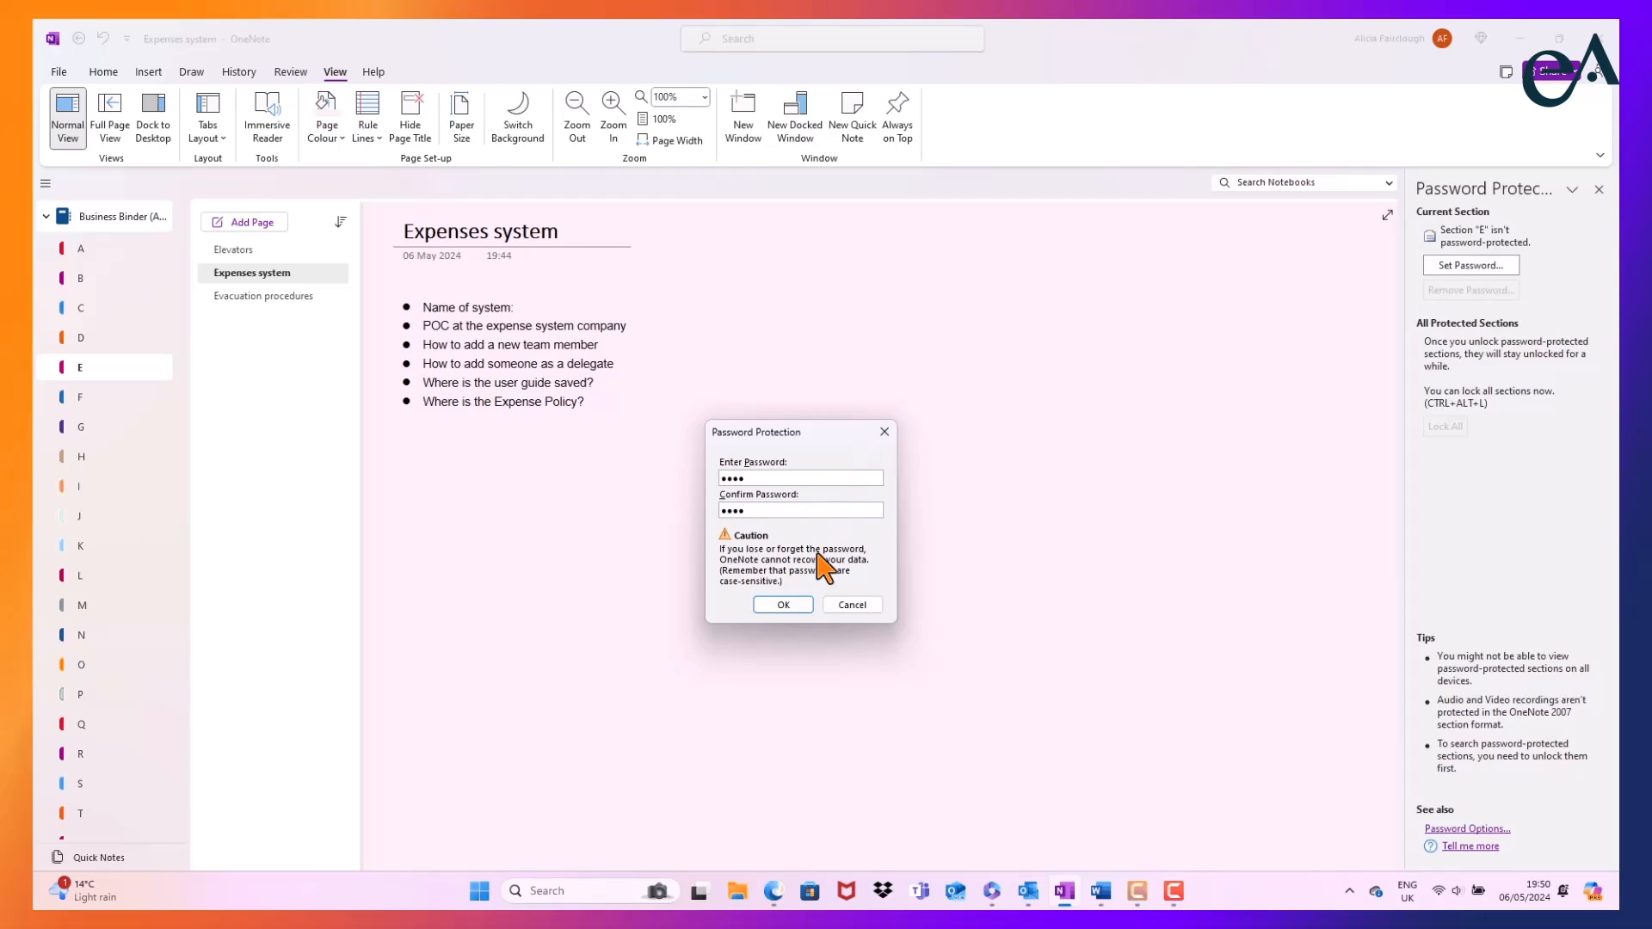
pyautogui.click(783, 605)
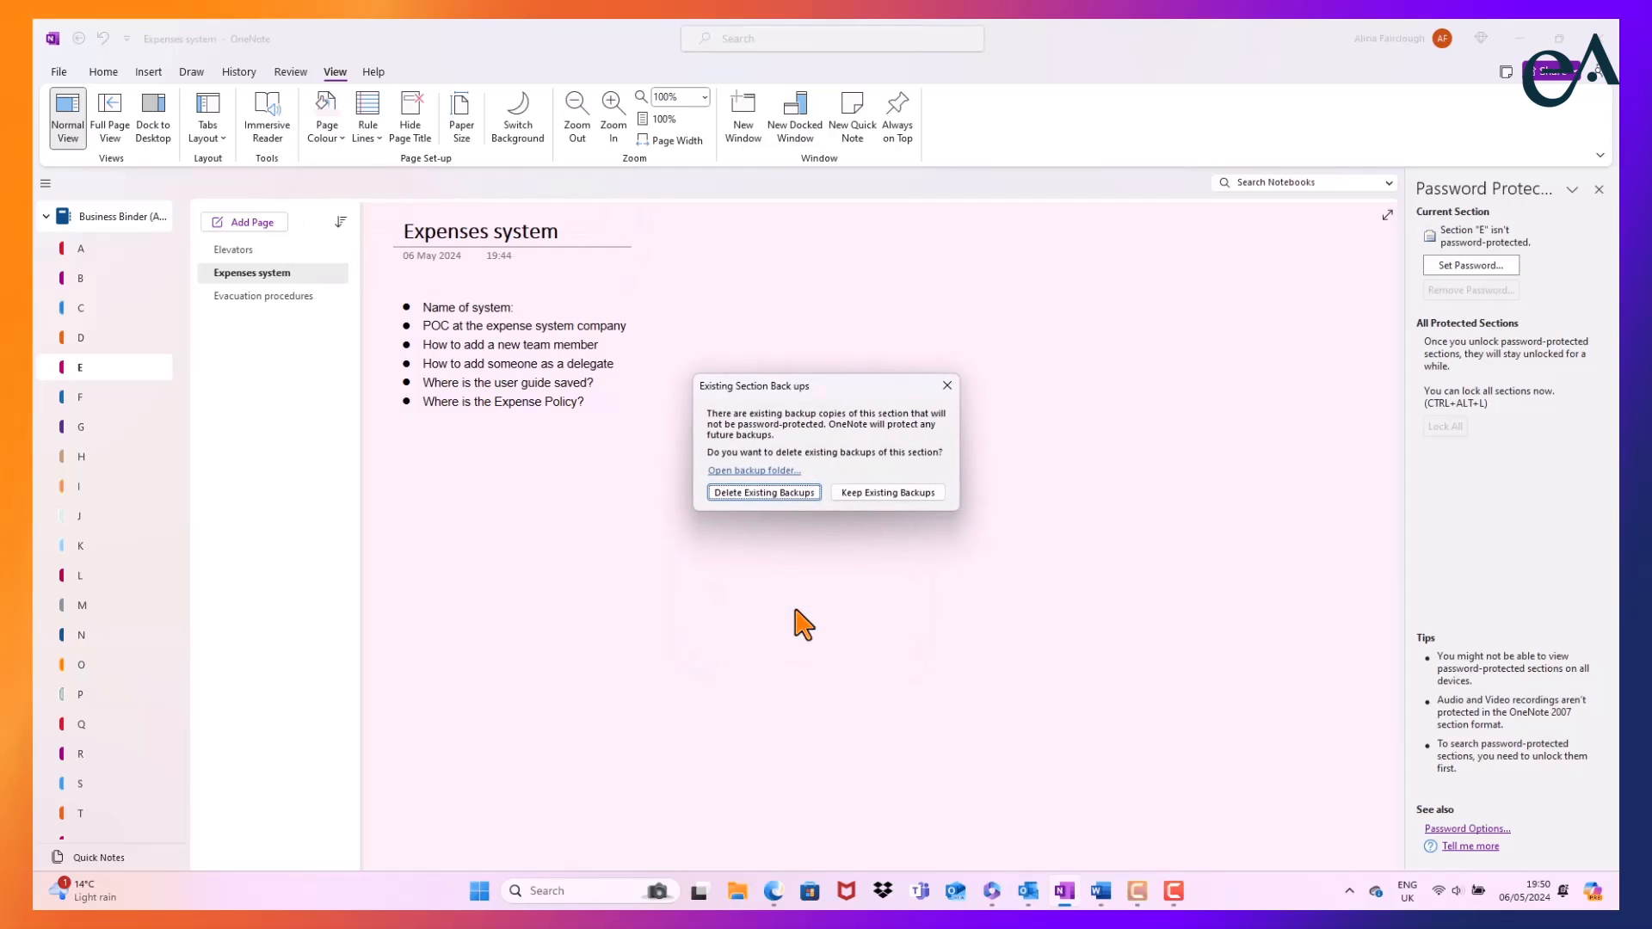
pyautogui.click(794, 498)
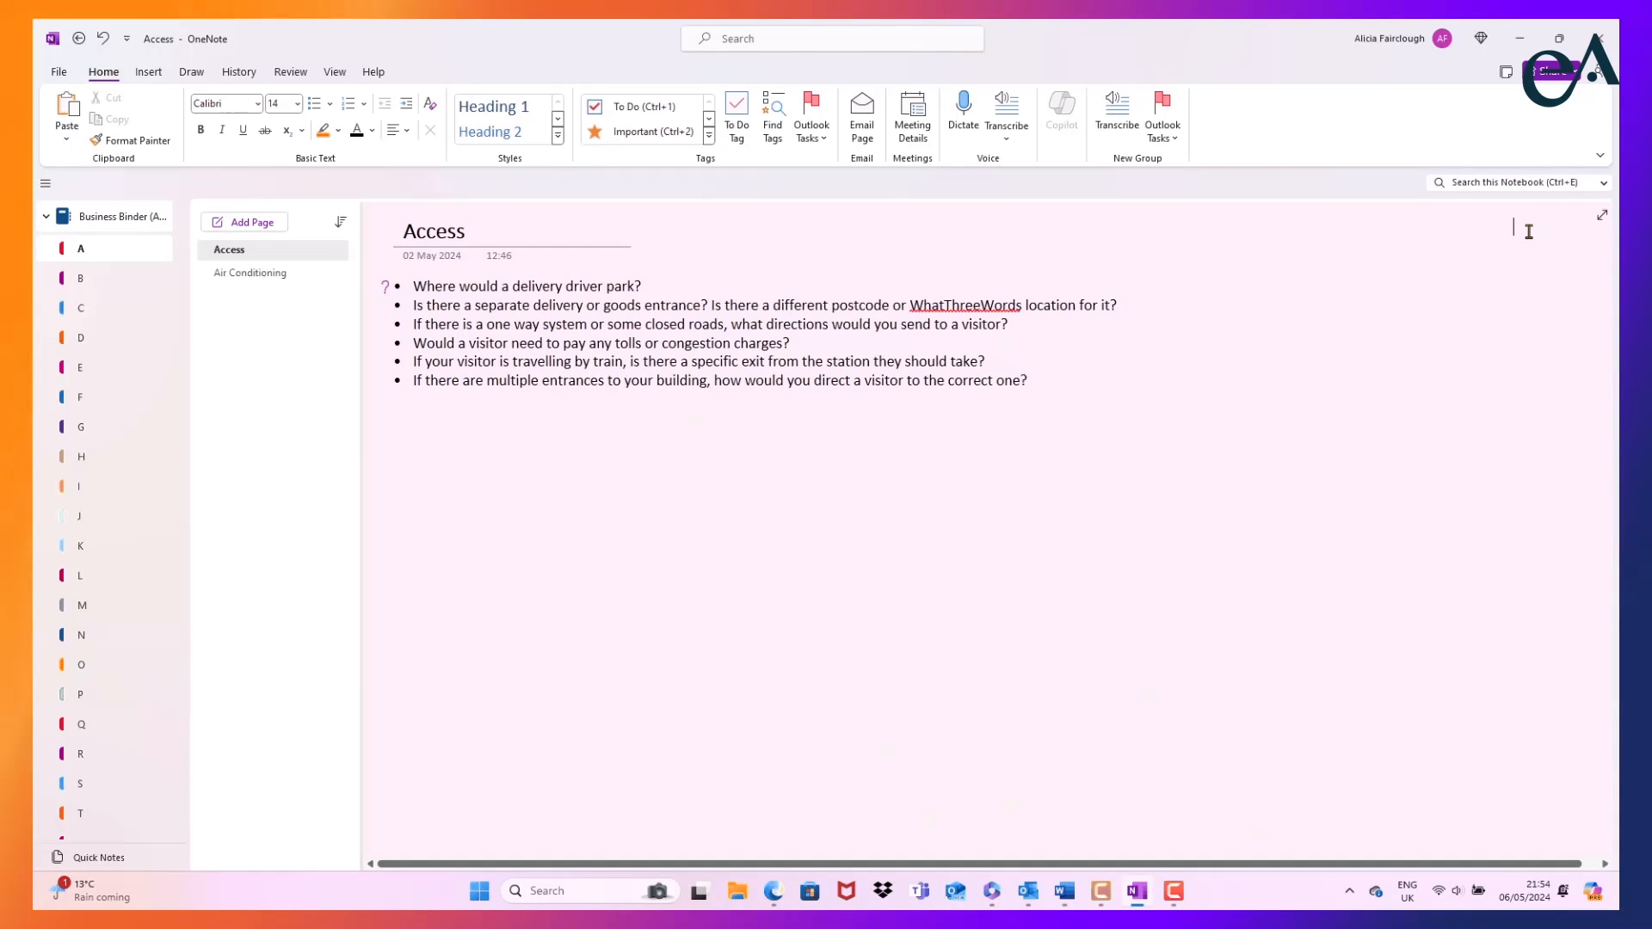
# Search for "Board", widen the search scope from the page to This Notebook, and open the Boardroom page from the results.
pyautogui.hotkey('ctrl', 'f')
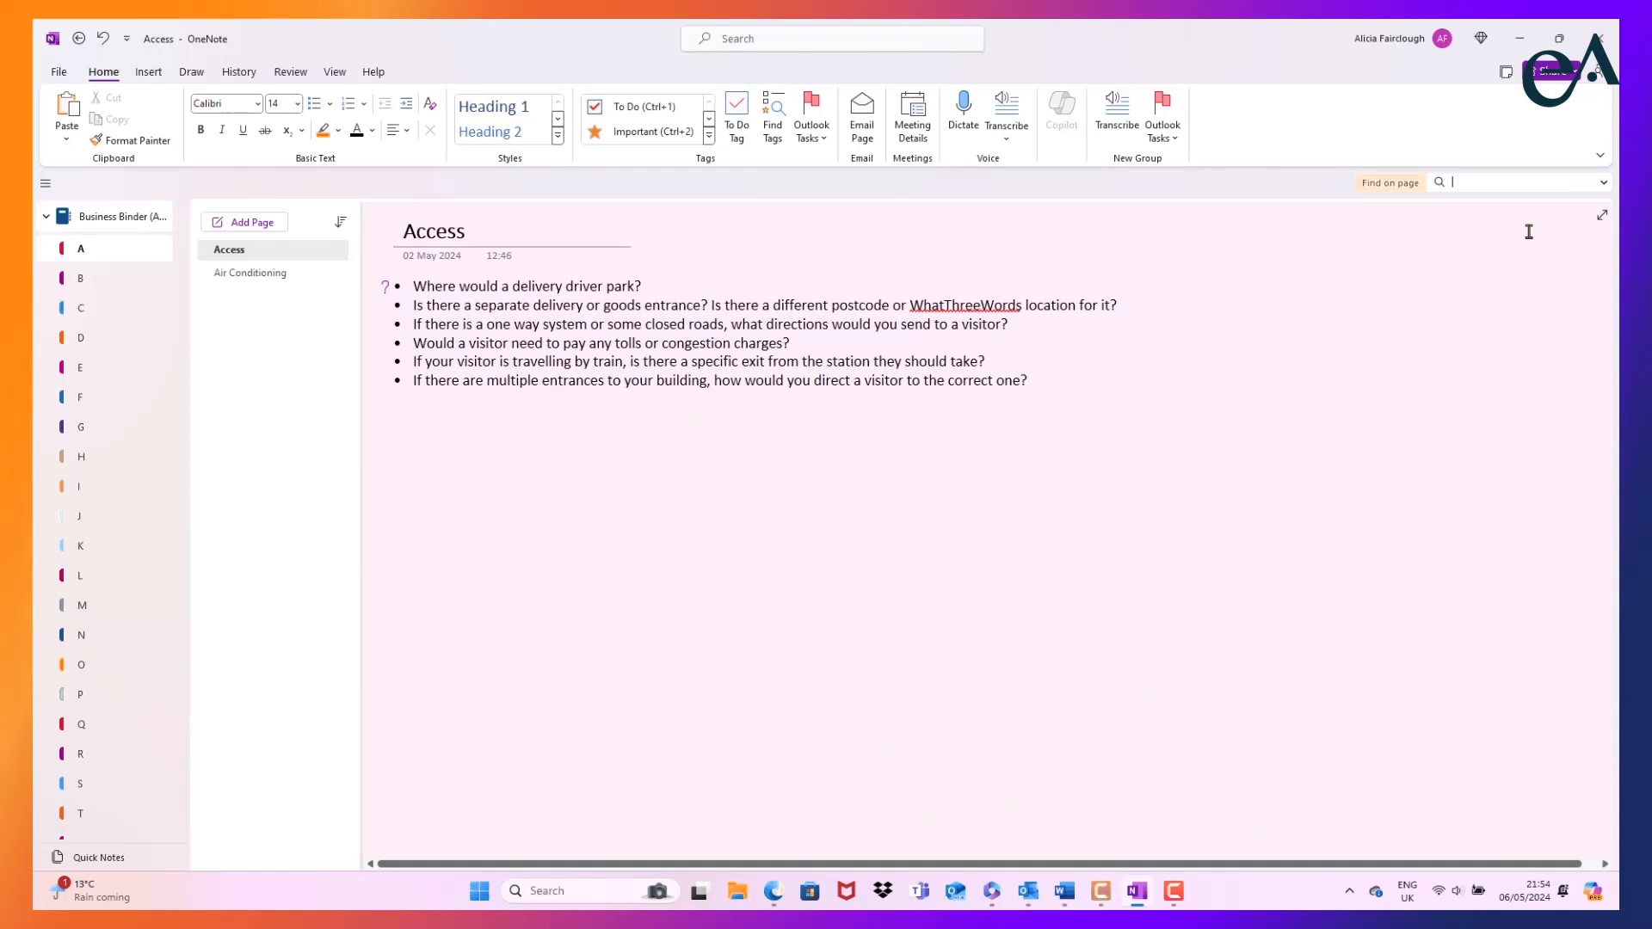
pyautogui.write('Board')
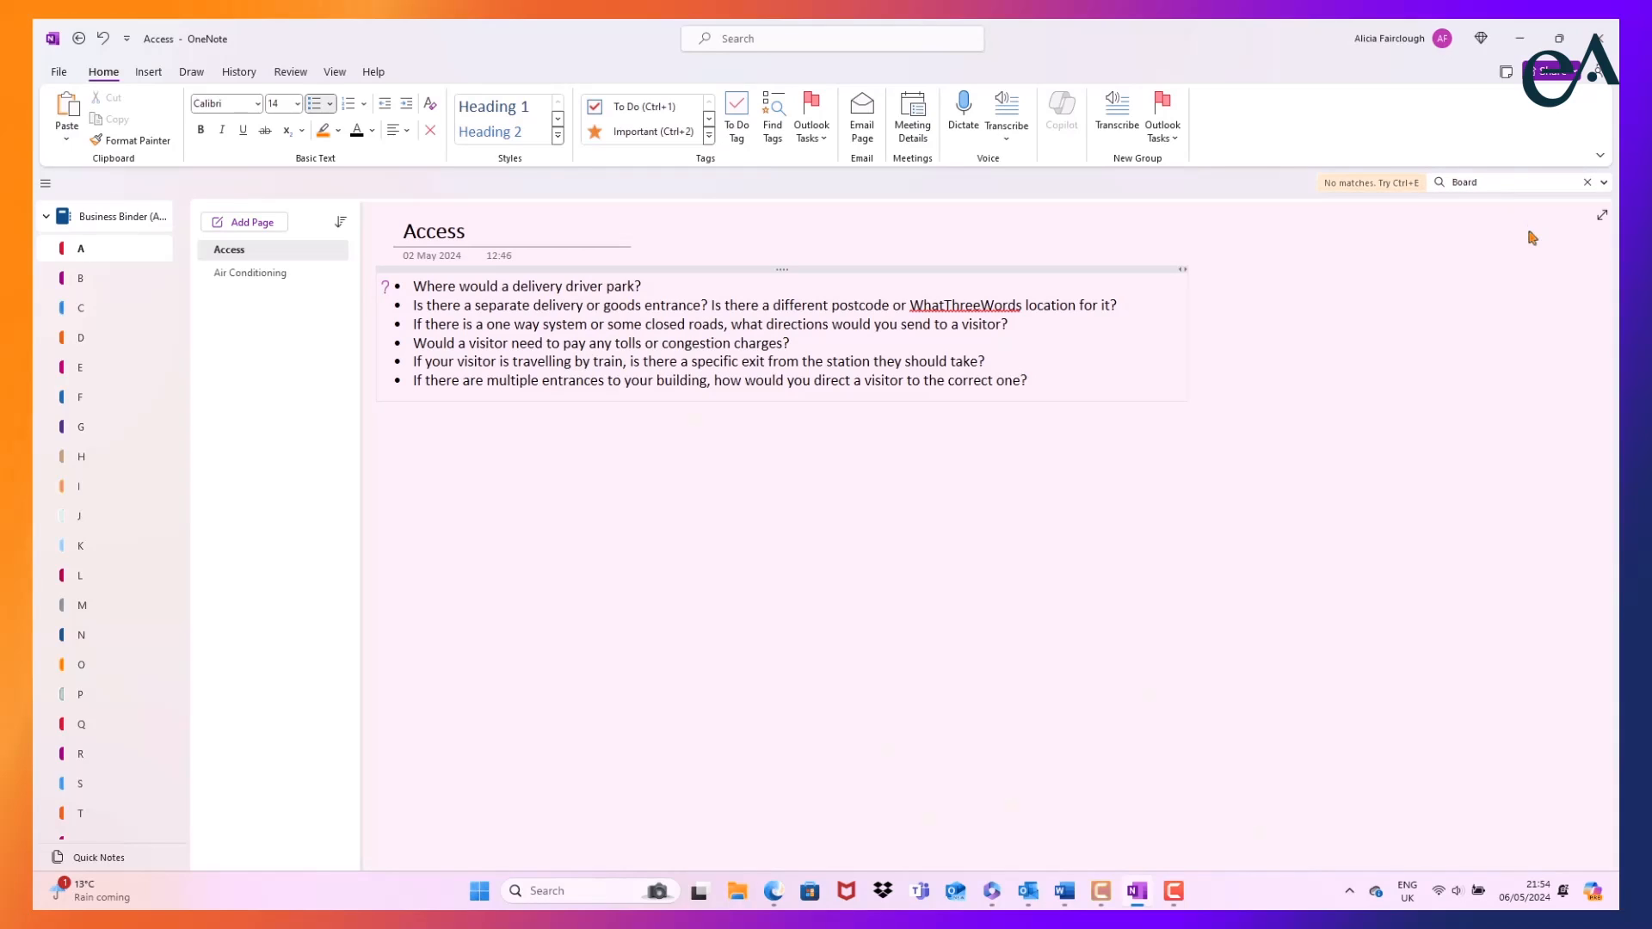
pyautogui.click(1606, 184)
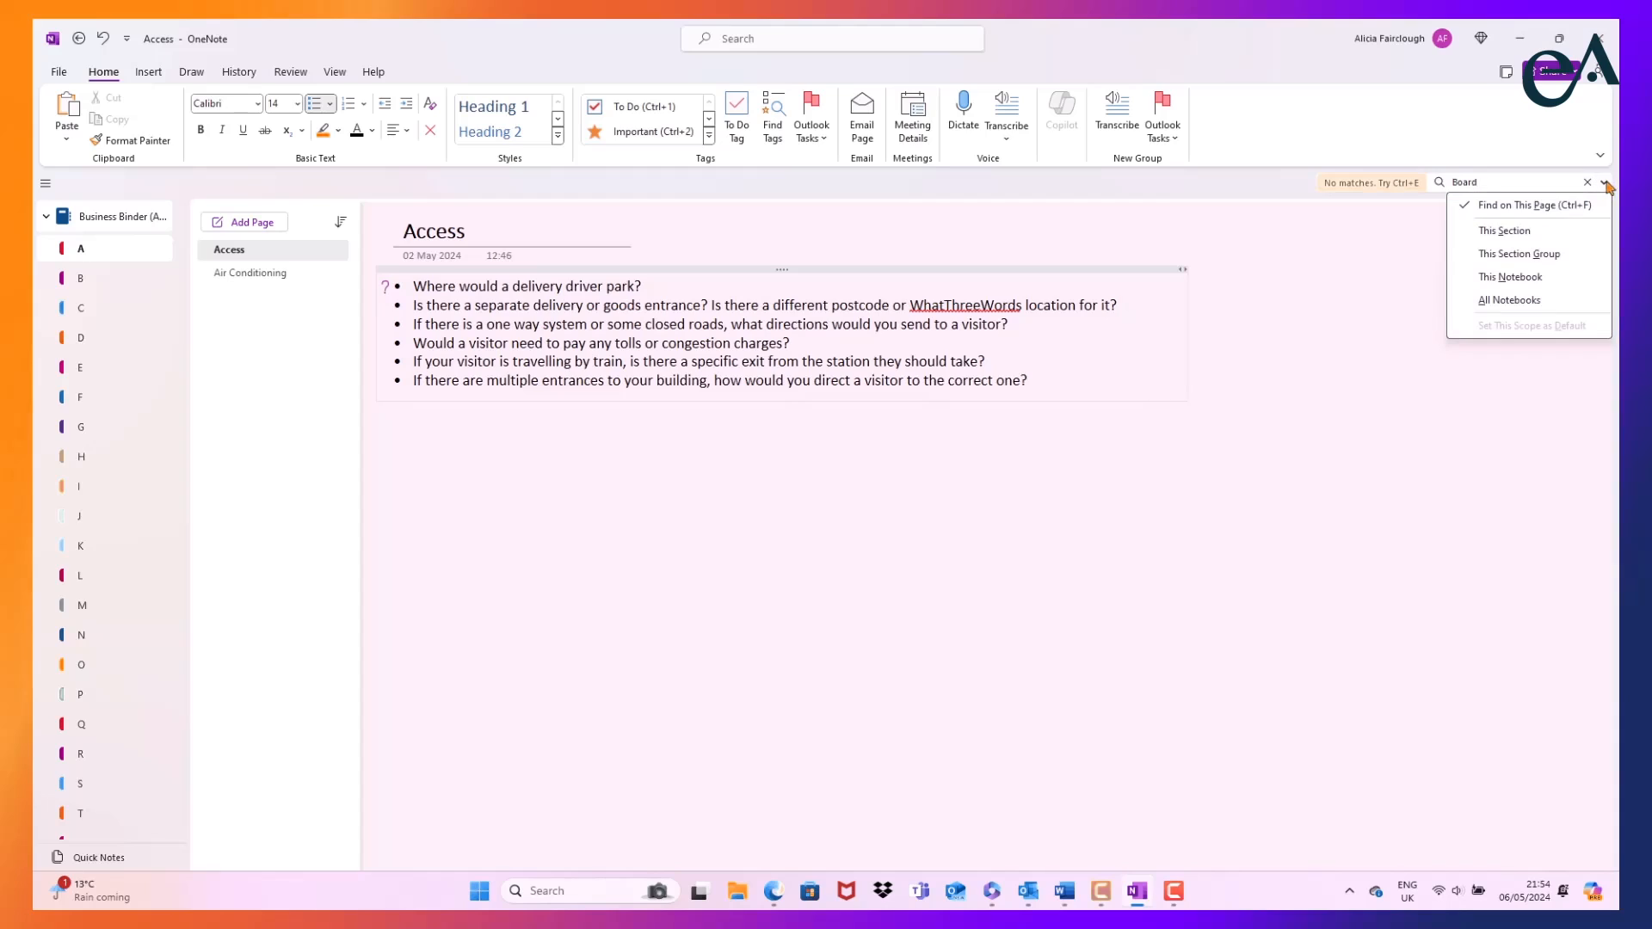
pyautogui.click(1567, 282)
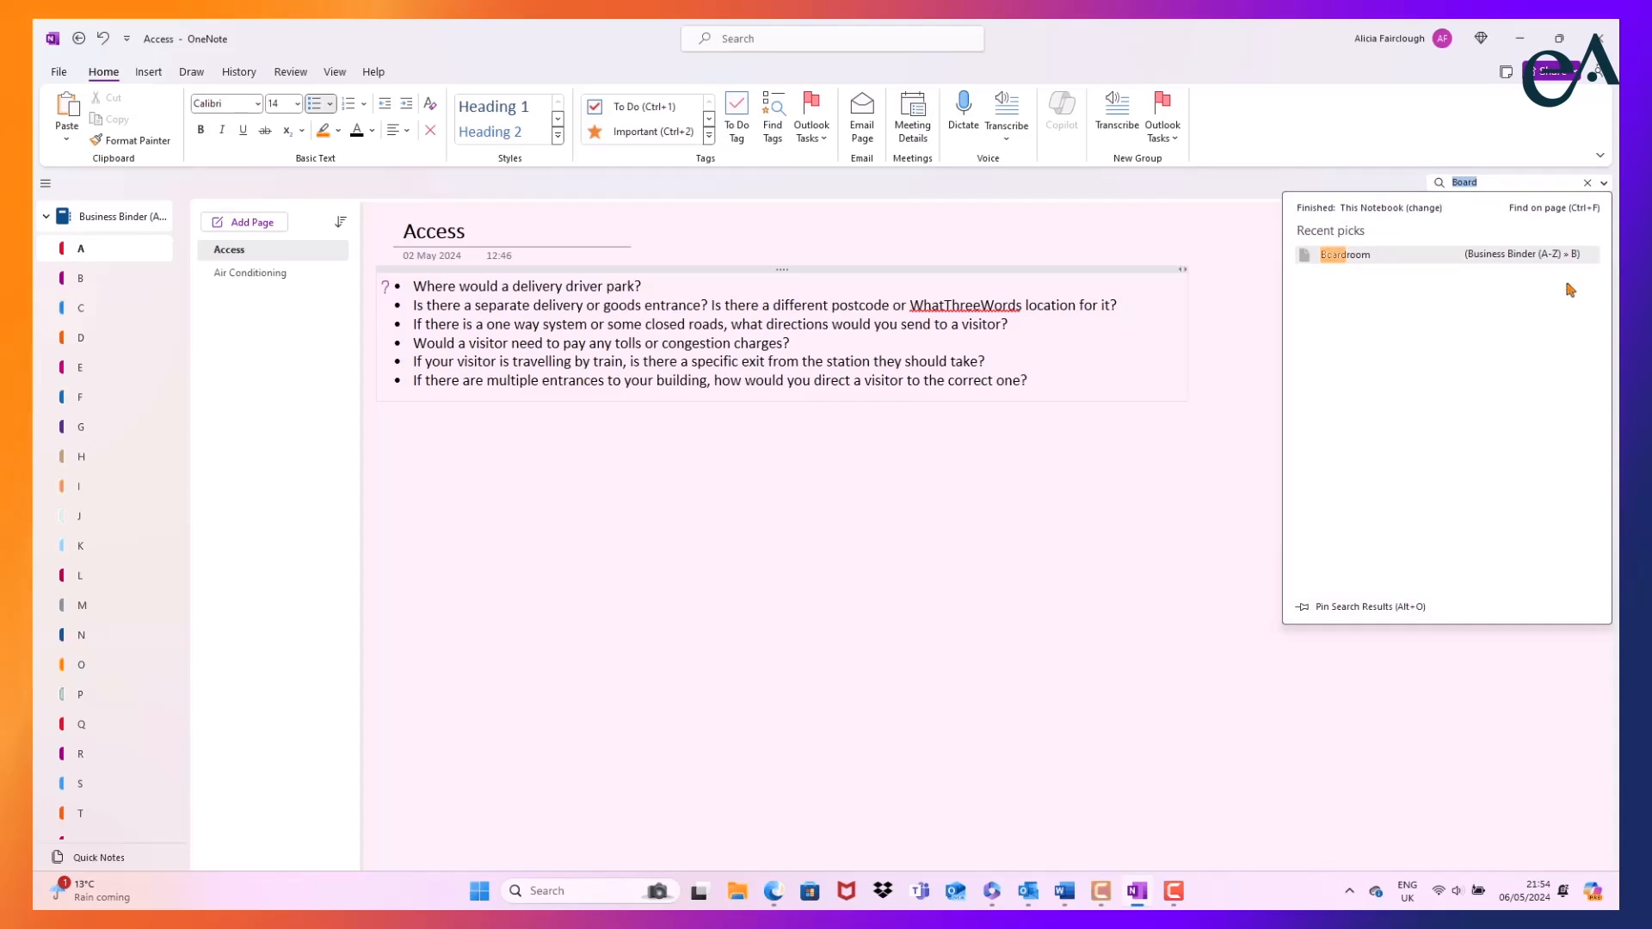
pyautogui.click(1495, 258)
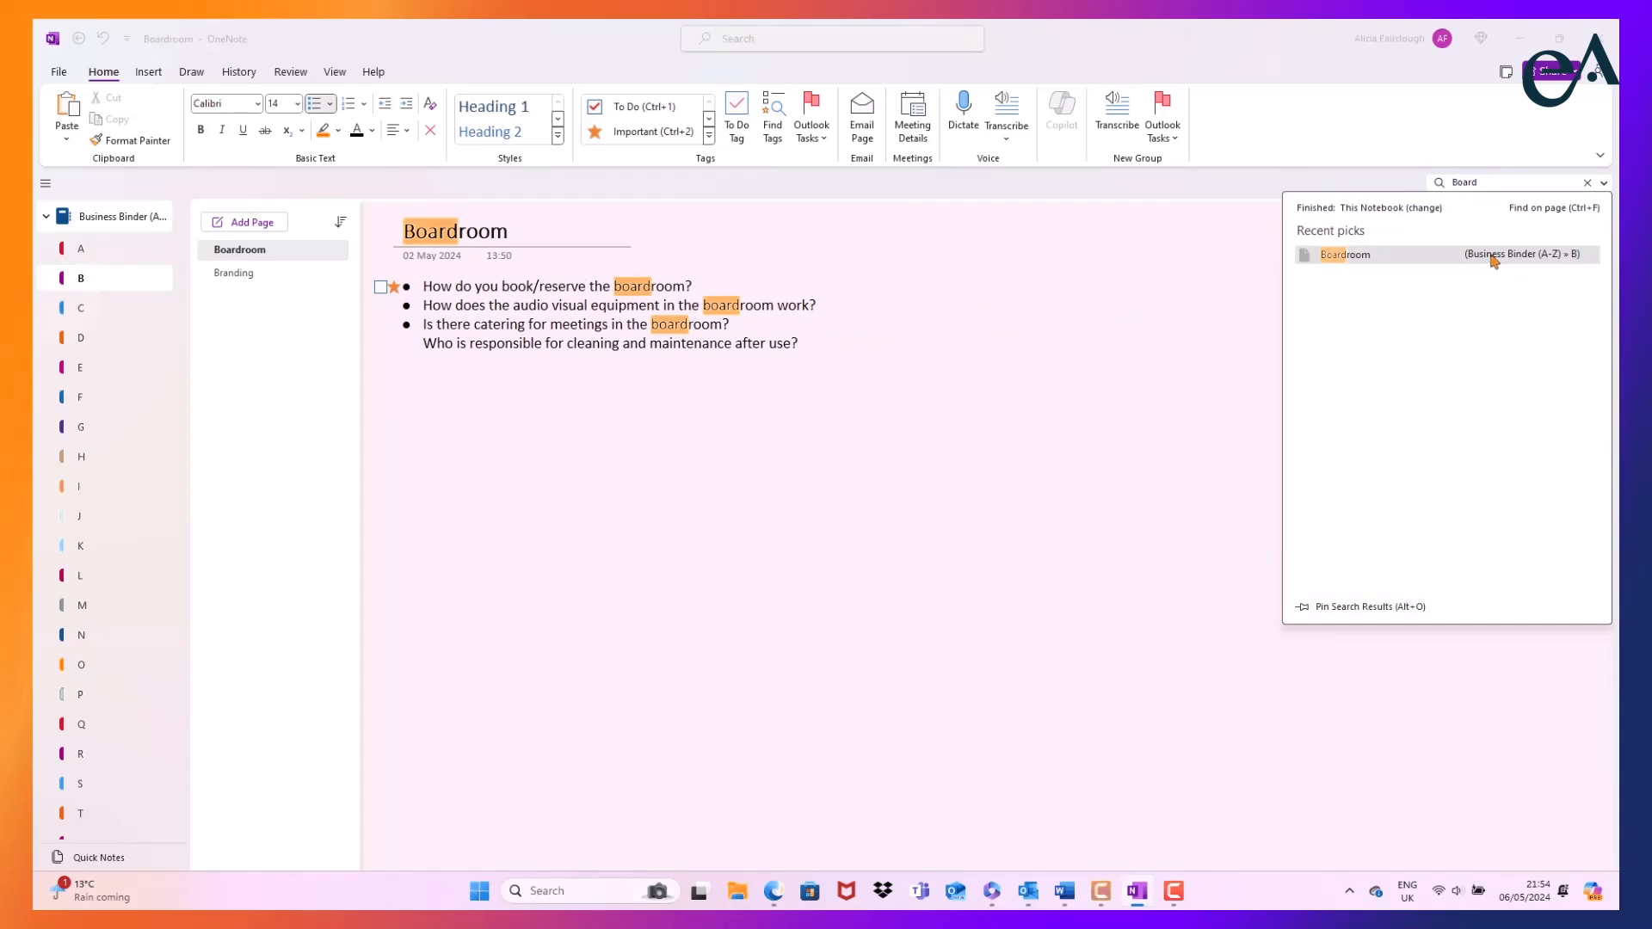
# Clear the search and set This Notebook as the default search scope.
pyautogui.click(1587, 182)
pyautogui.click(1604, 183)
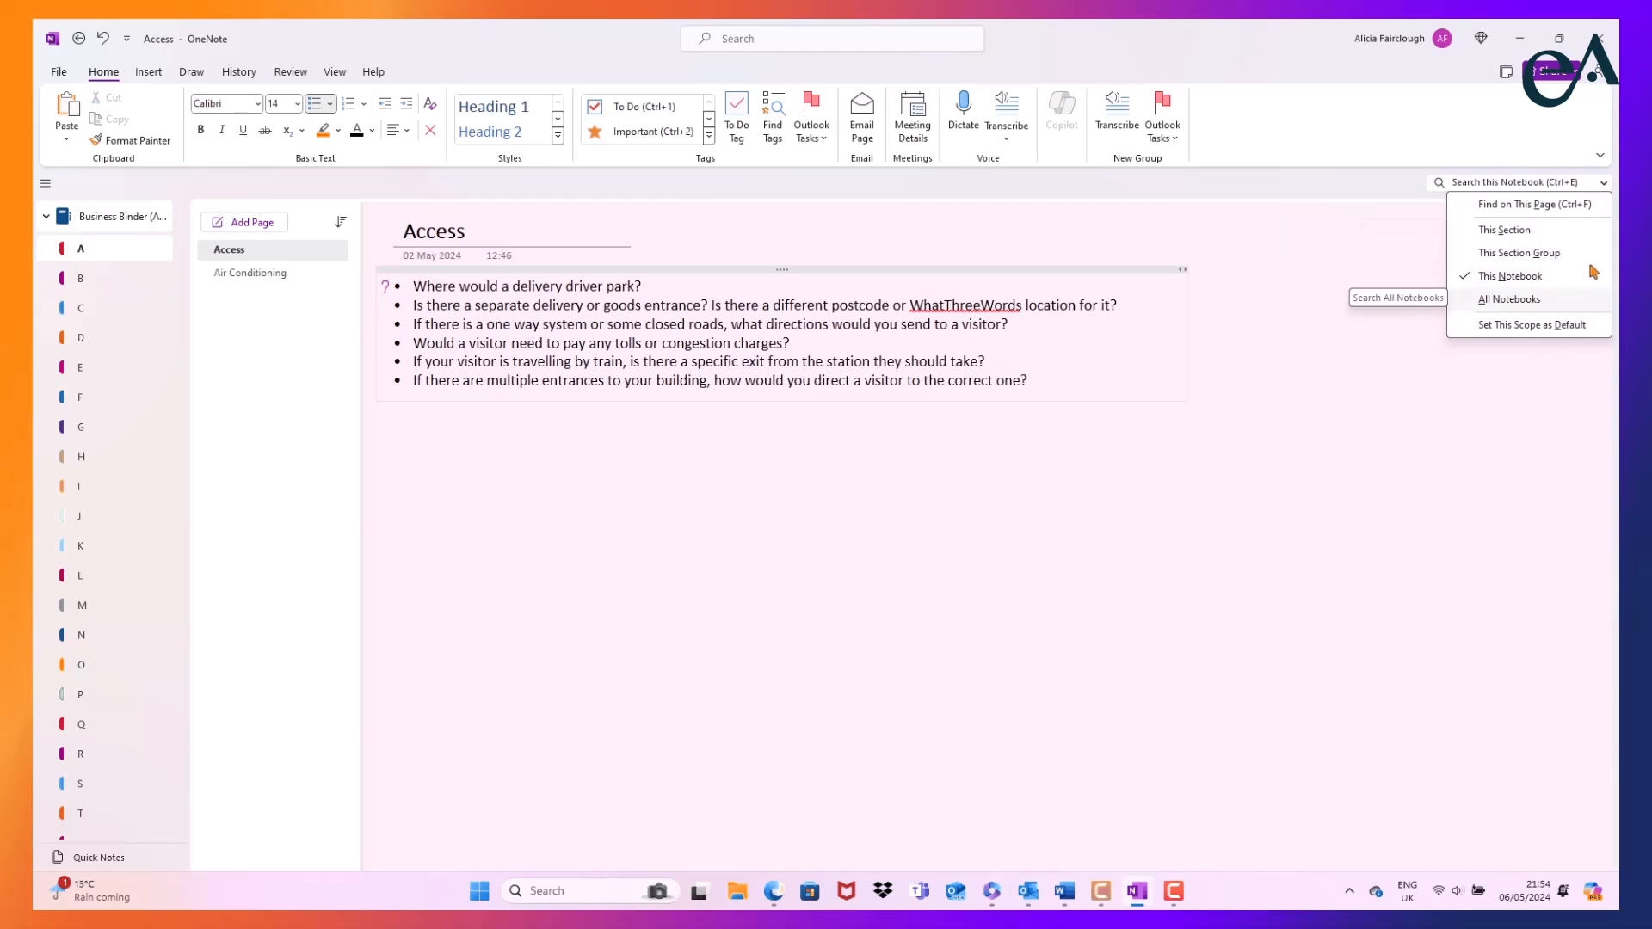
pyautogui.click(1579, 326)
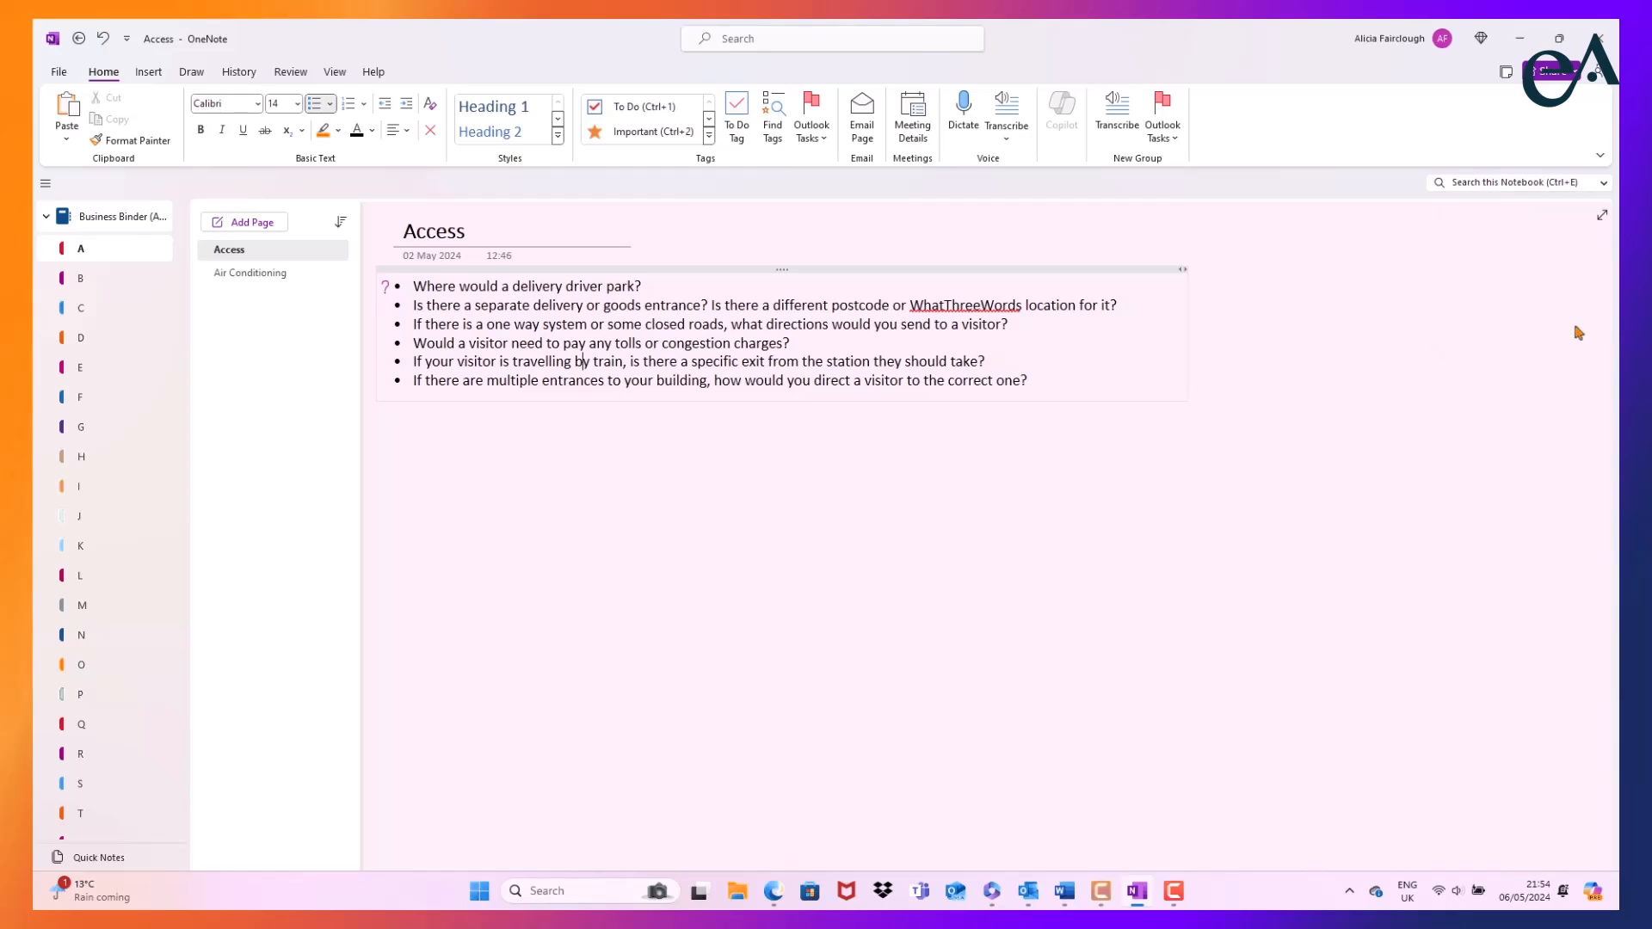
# Find the notebook's tagged notes grouped by tag name, and go to the tagged question "Where is the Expense Policy?".
pyautogui.click(773, 131)
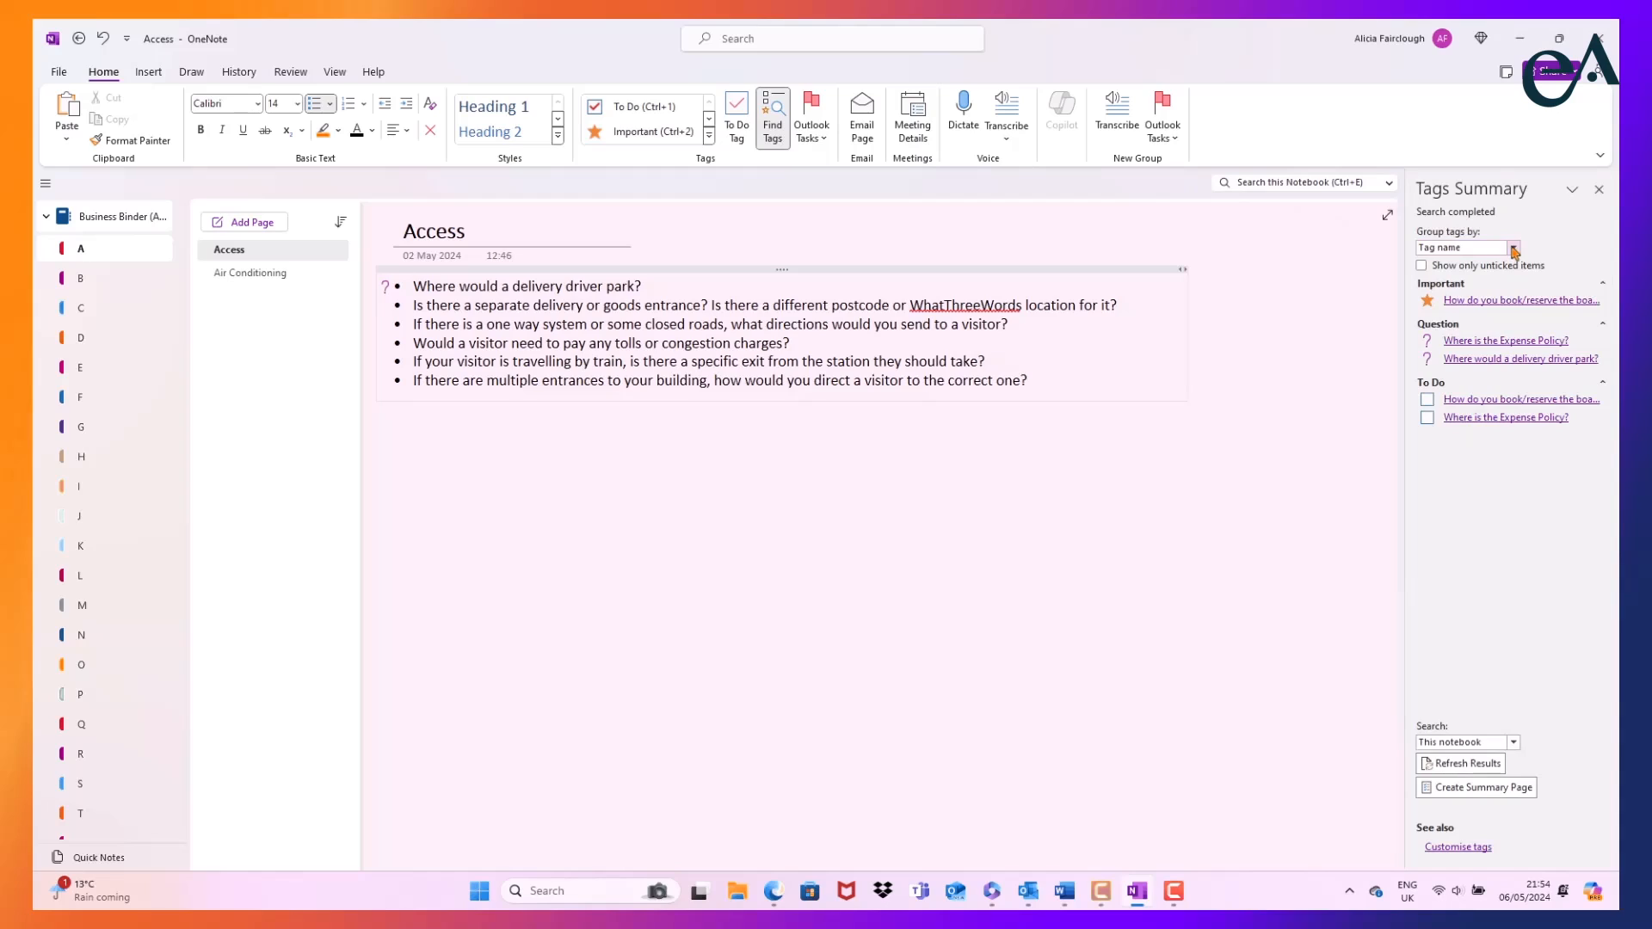
pyautogui.click(1513, 249)
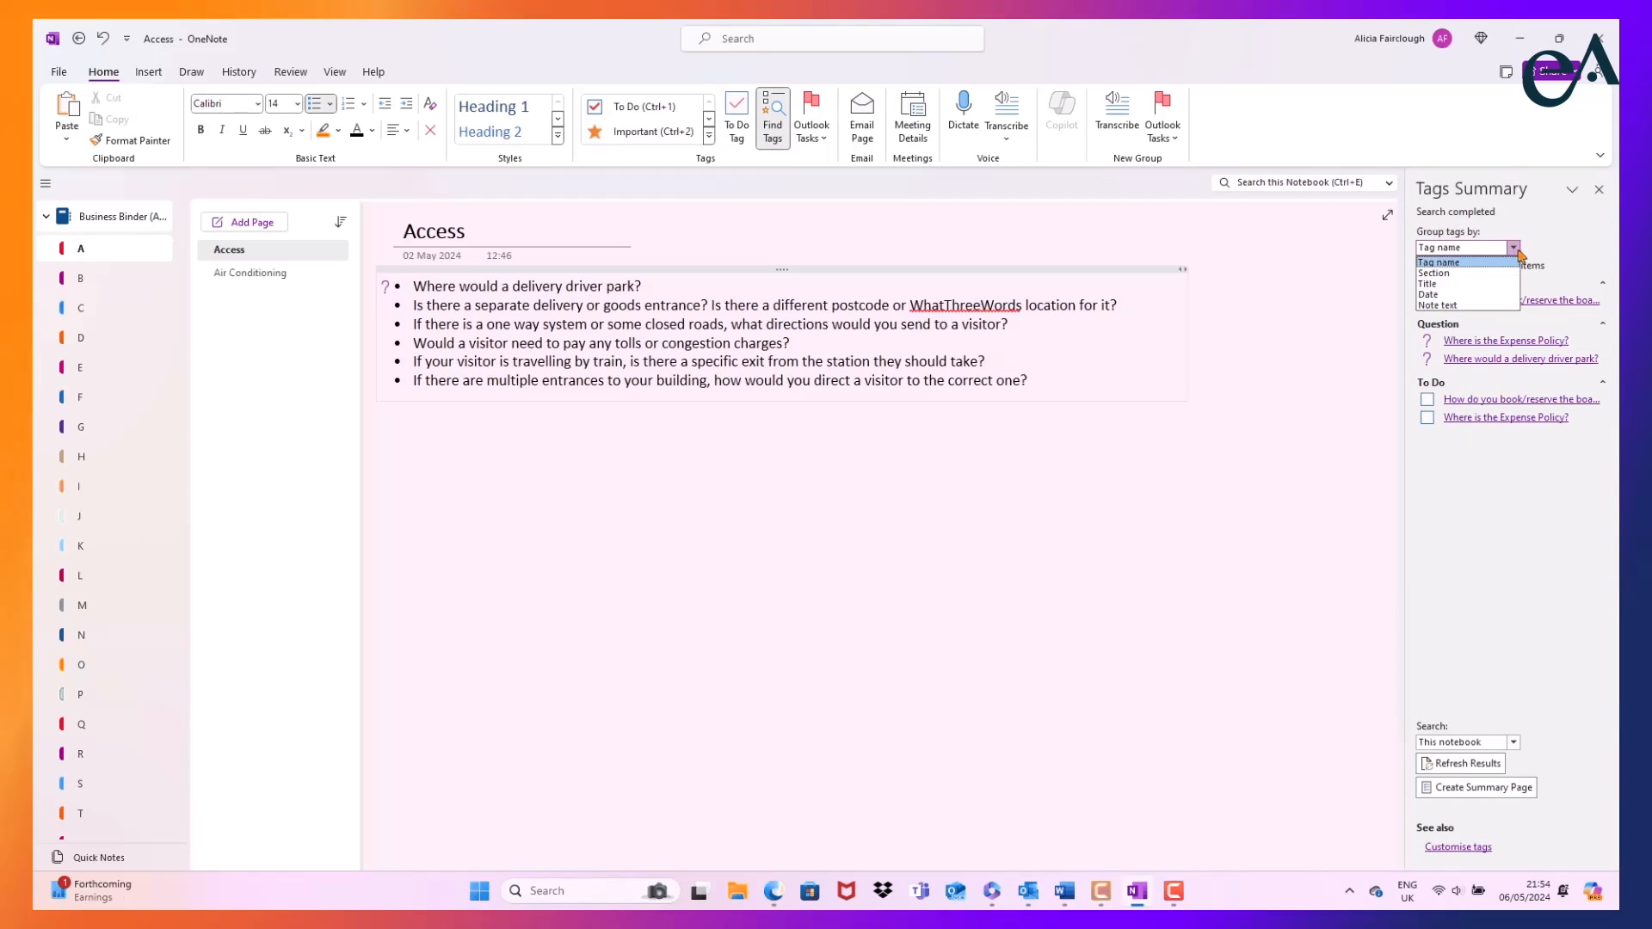
pyautogui.click(1519, 253)
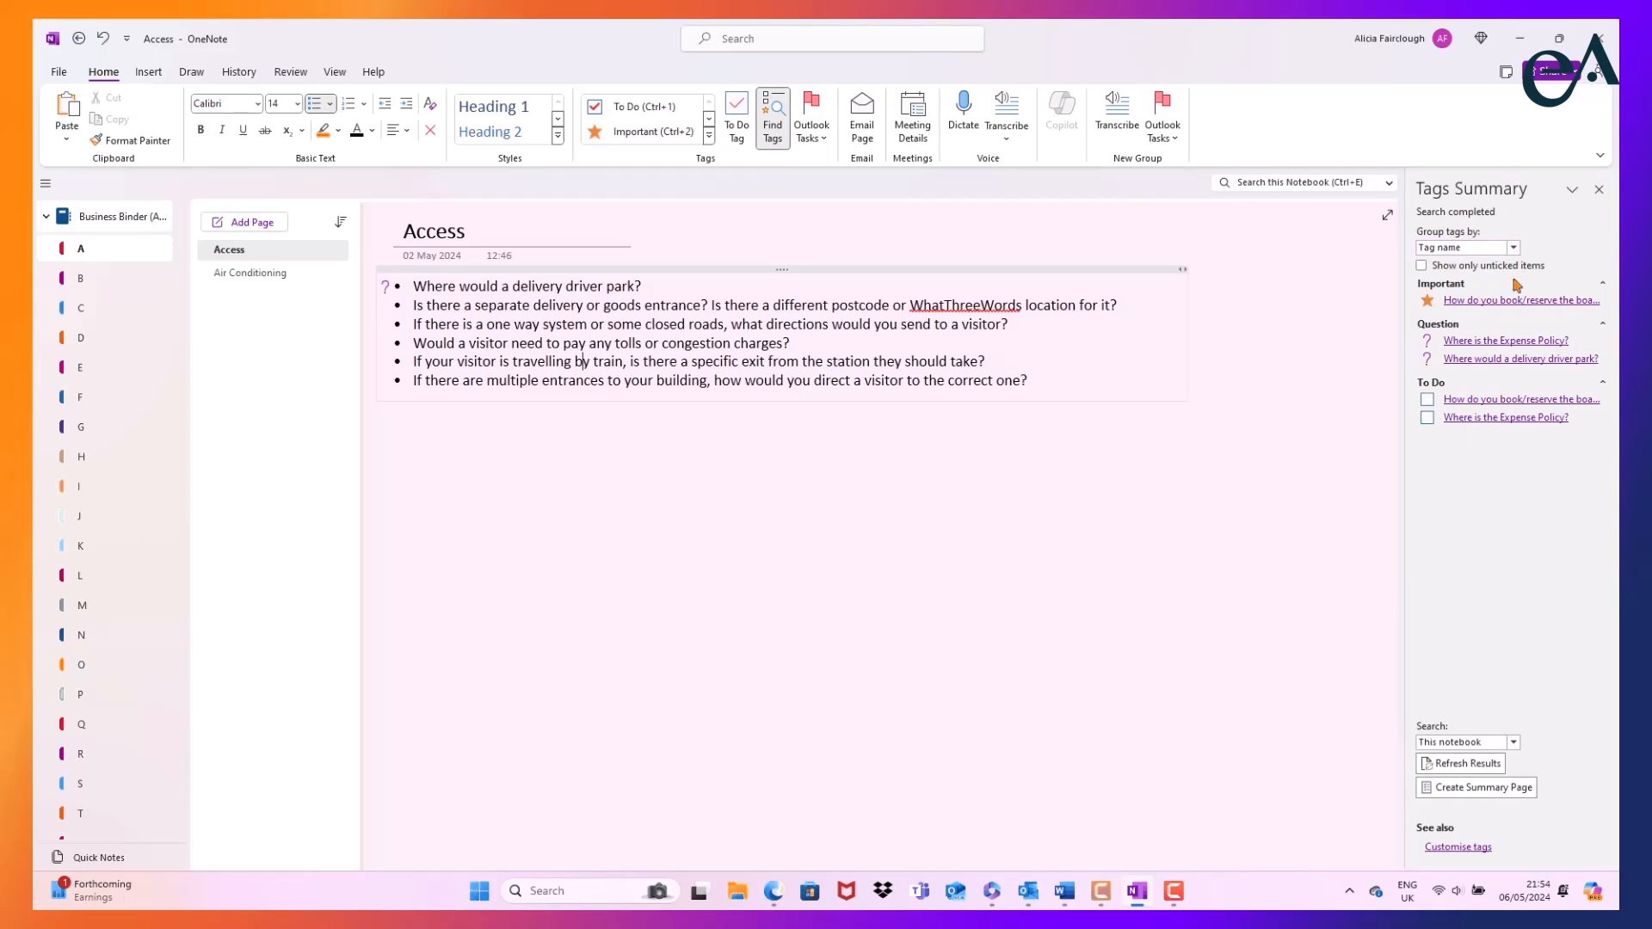
pyautogui.click(1506, 341)
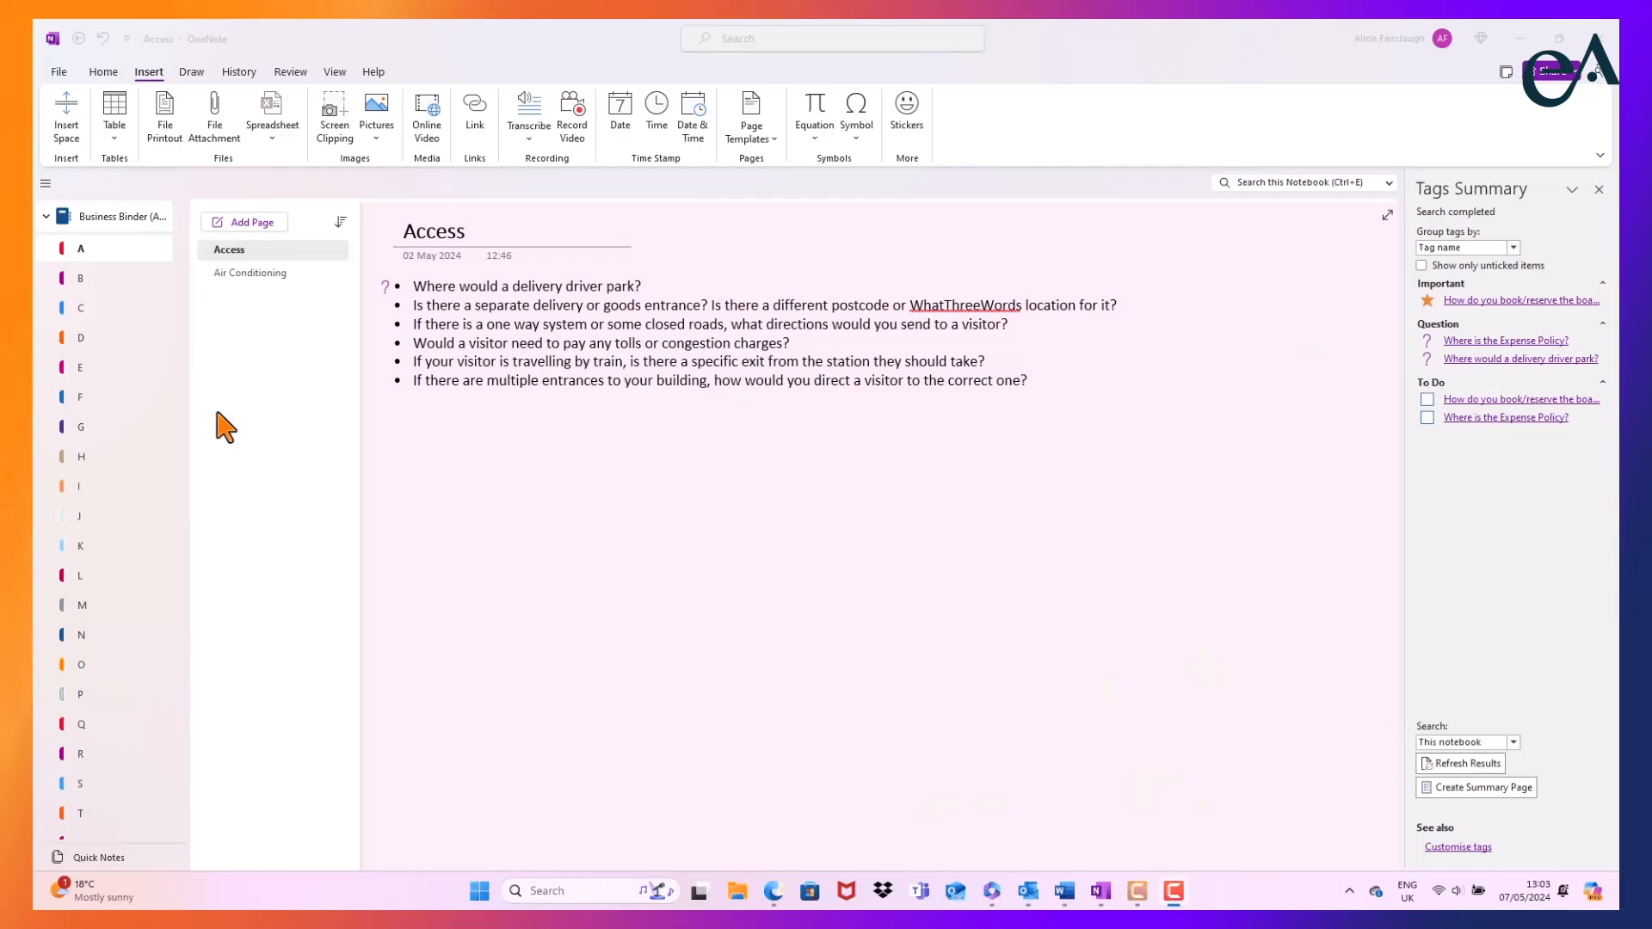
# Tag the first bullet on the Evacuation procedures page in section E as Question.
pyautogui.click(103, 72)
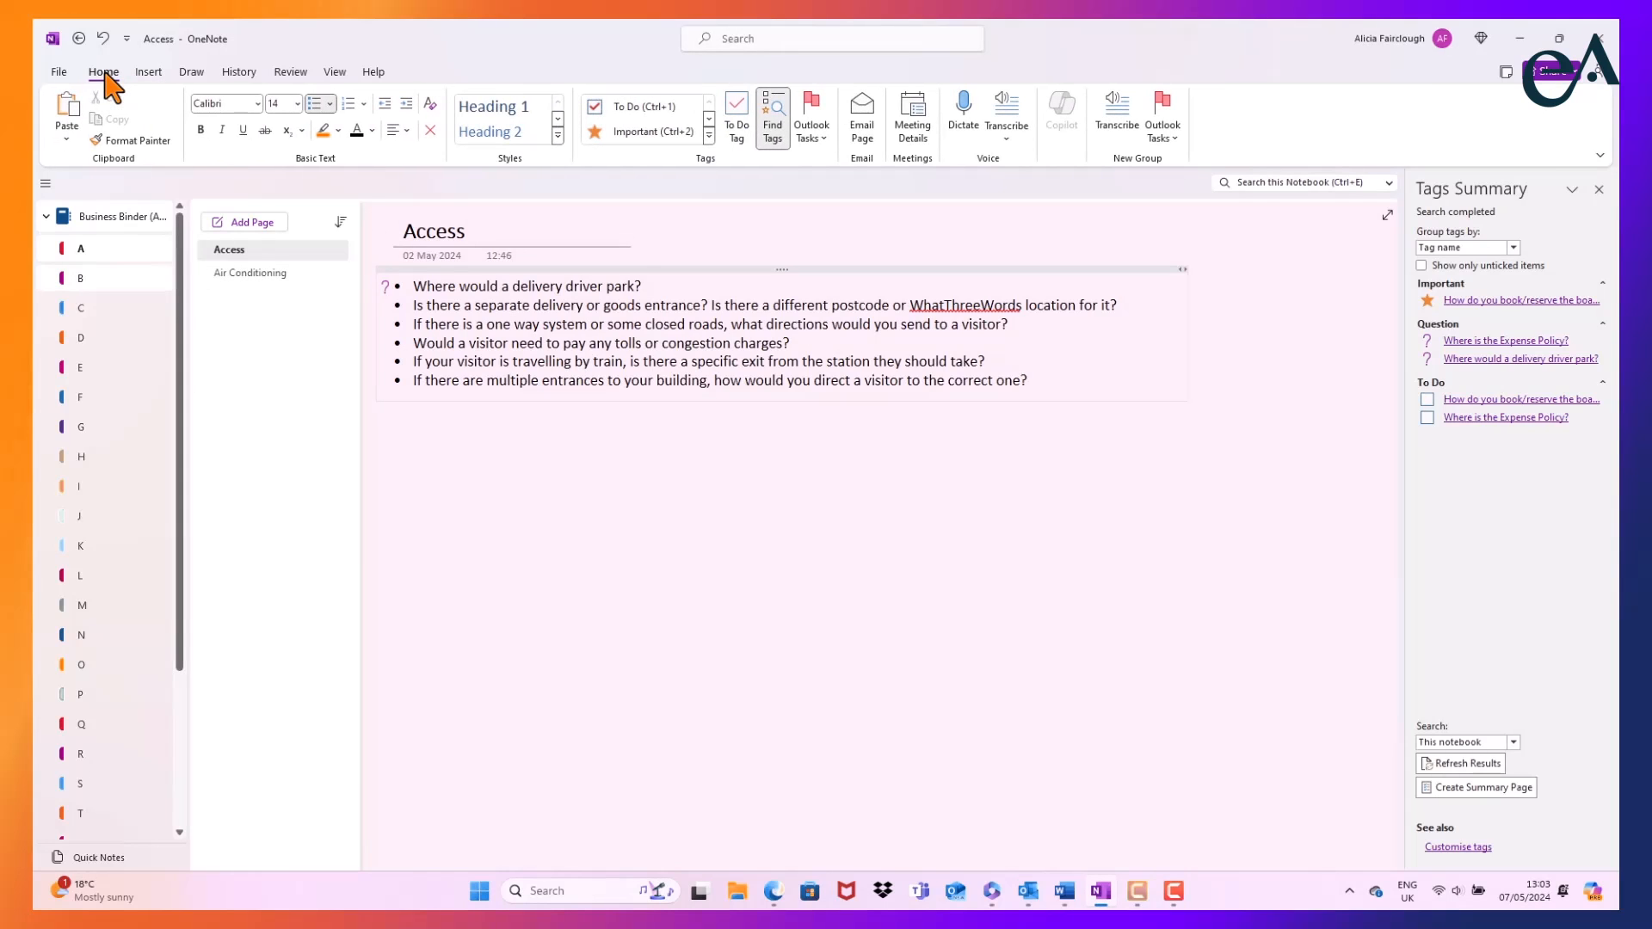
pyautogui.click(138, 368)
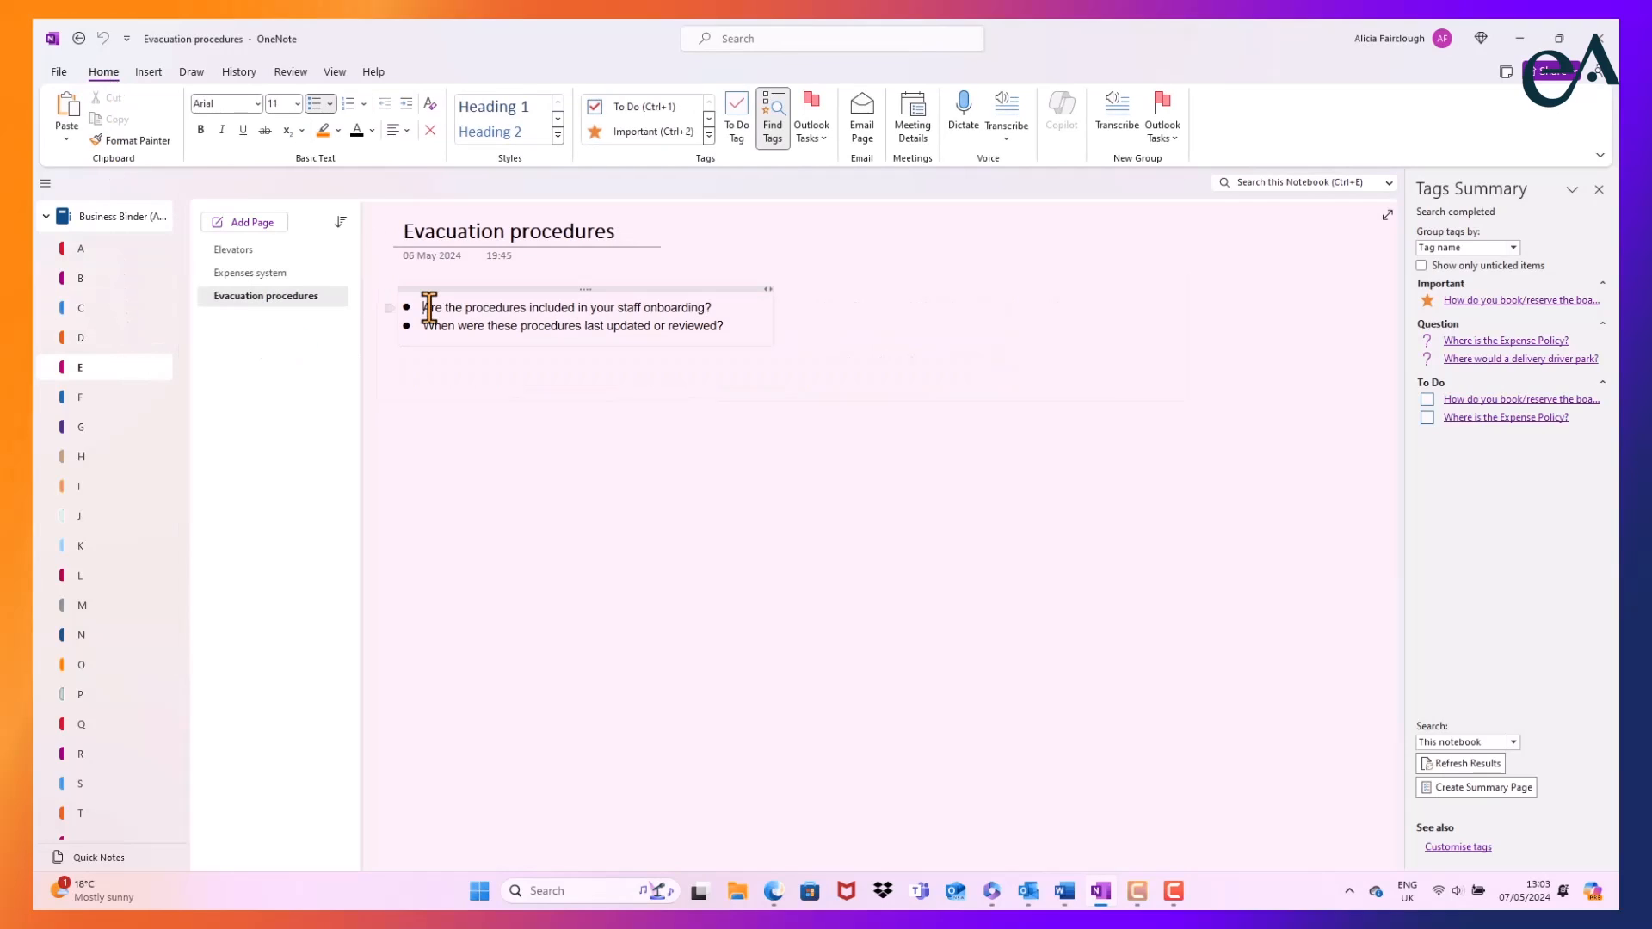
pyautogui.click(710, 138)
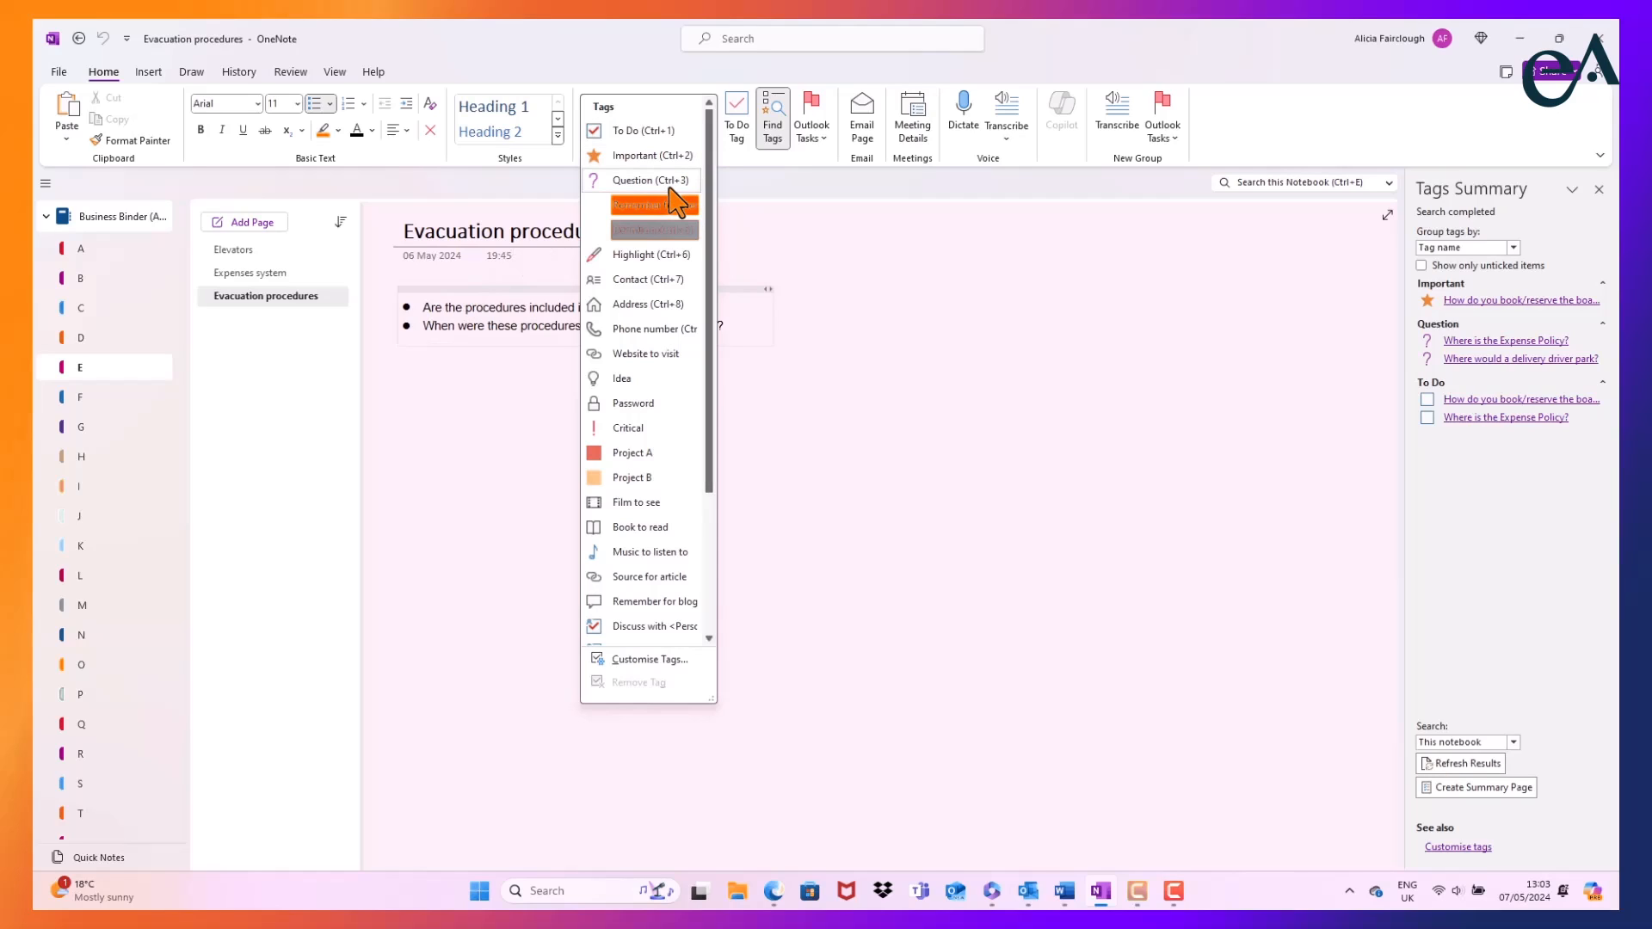
pyautogui.click(670, 185)
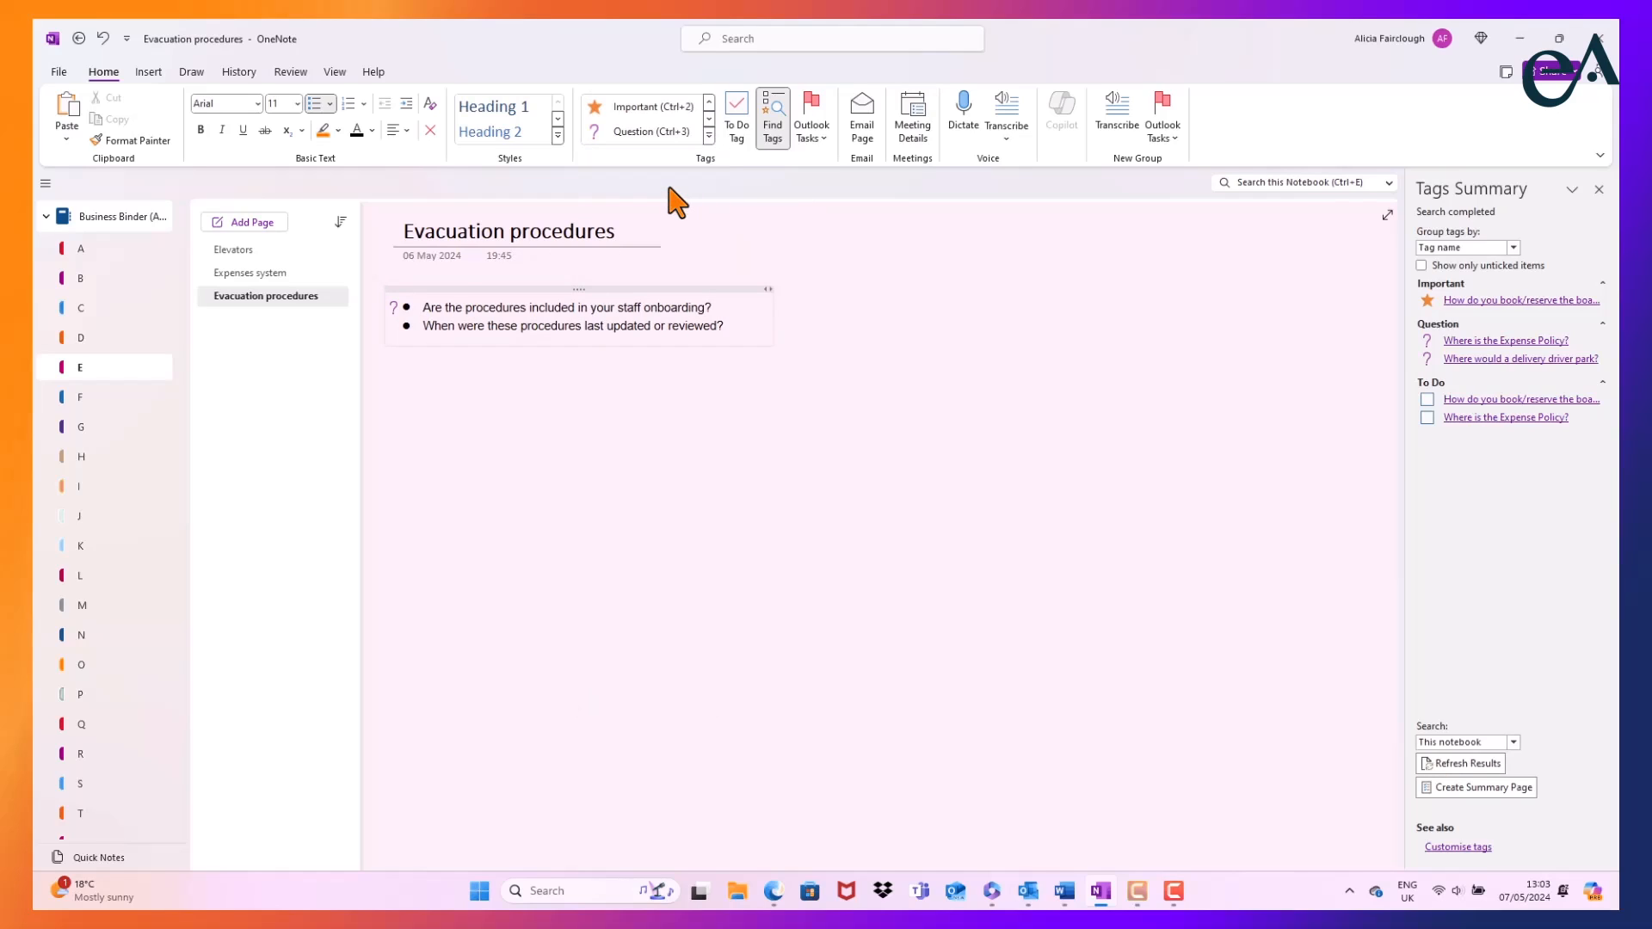
# Tag "Name of system:" on the Expenses system page as Important, and refresh the tags summary results.
pyautogui.click(309, 271)
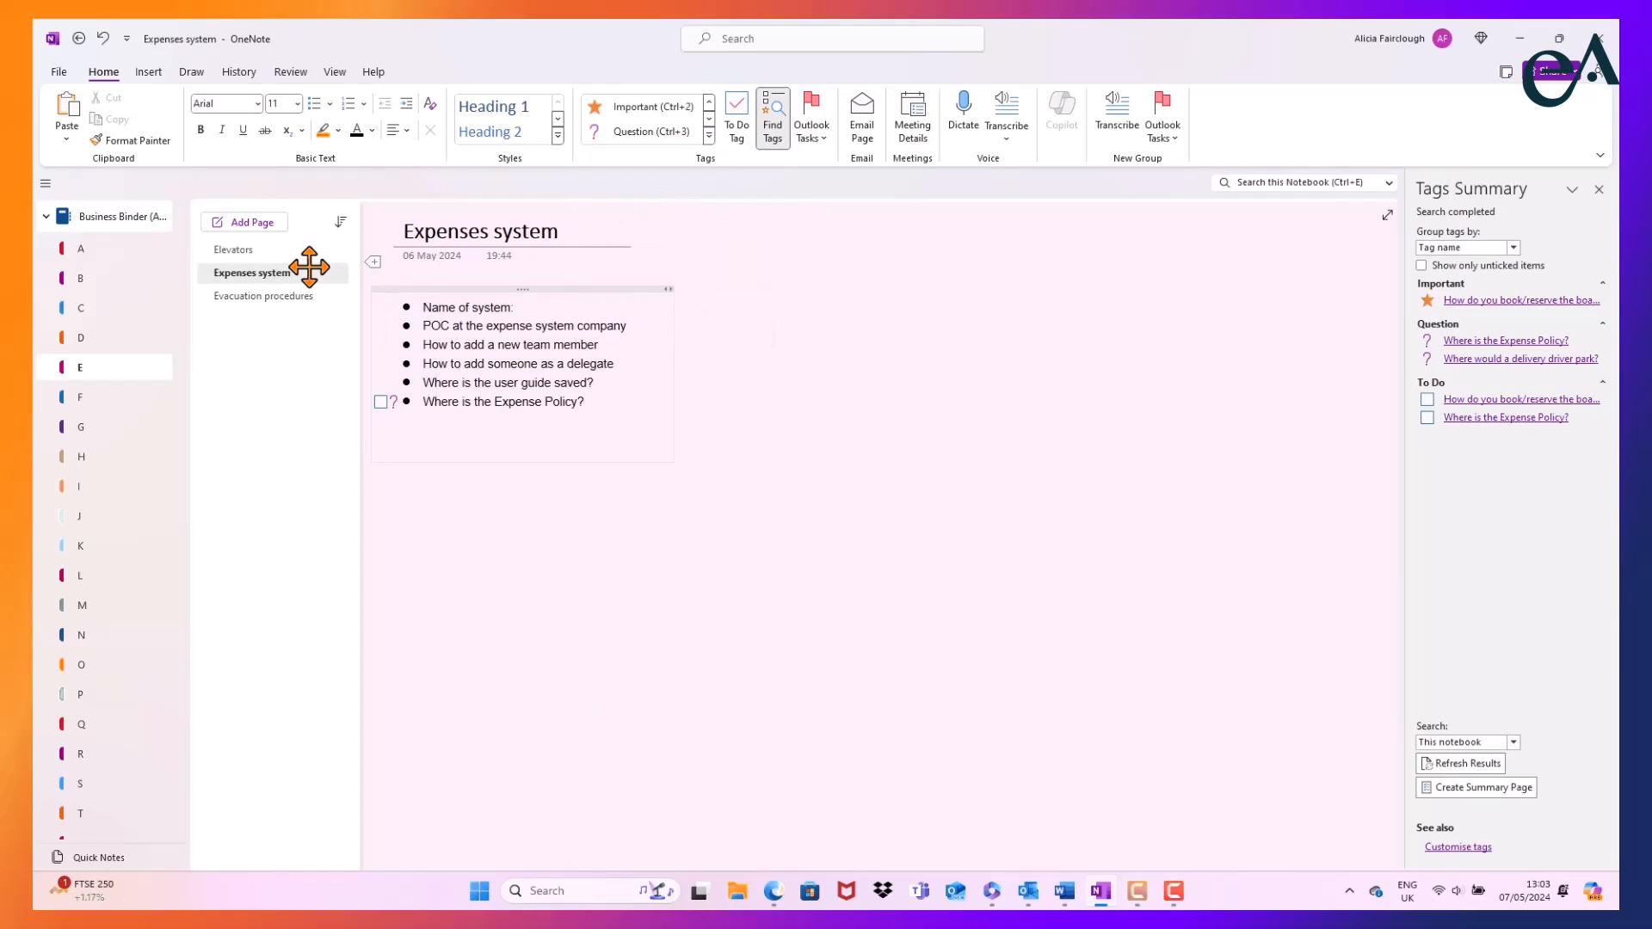
pyautogui.click(710, 140)
pyautogui.click(660, 155)
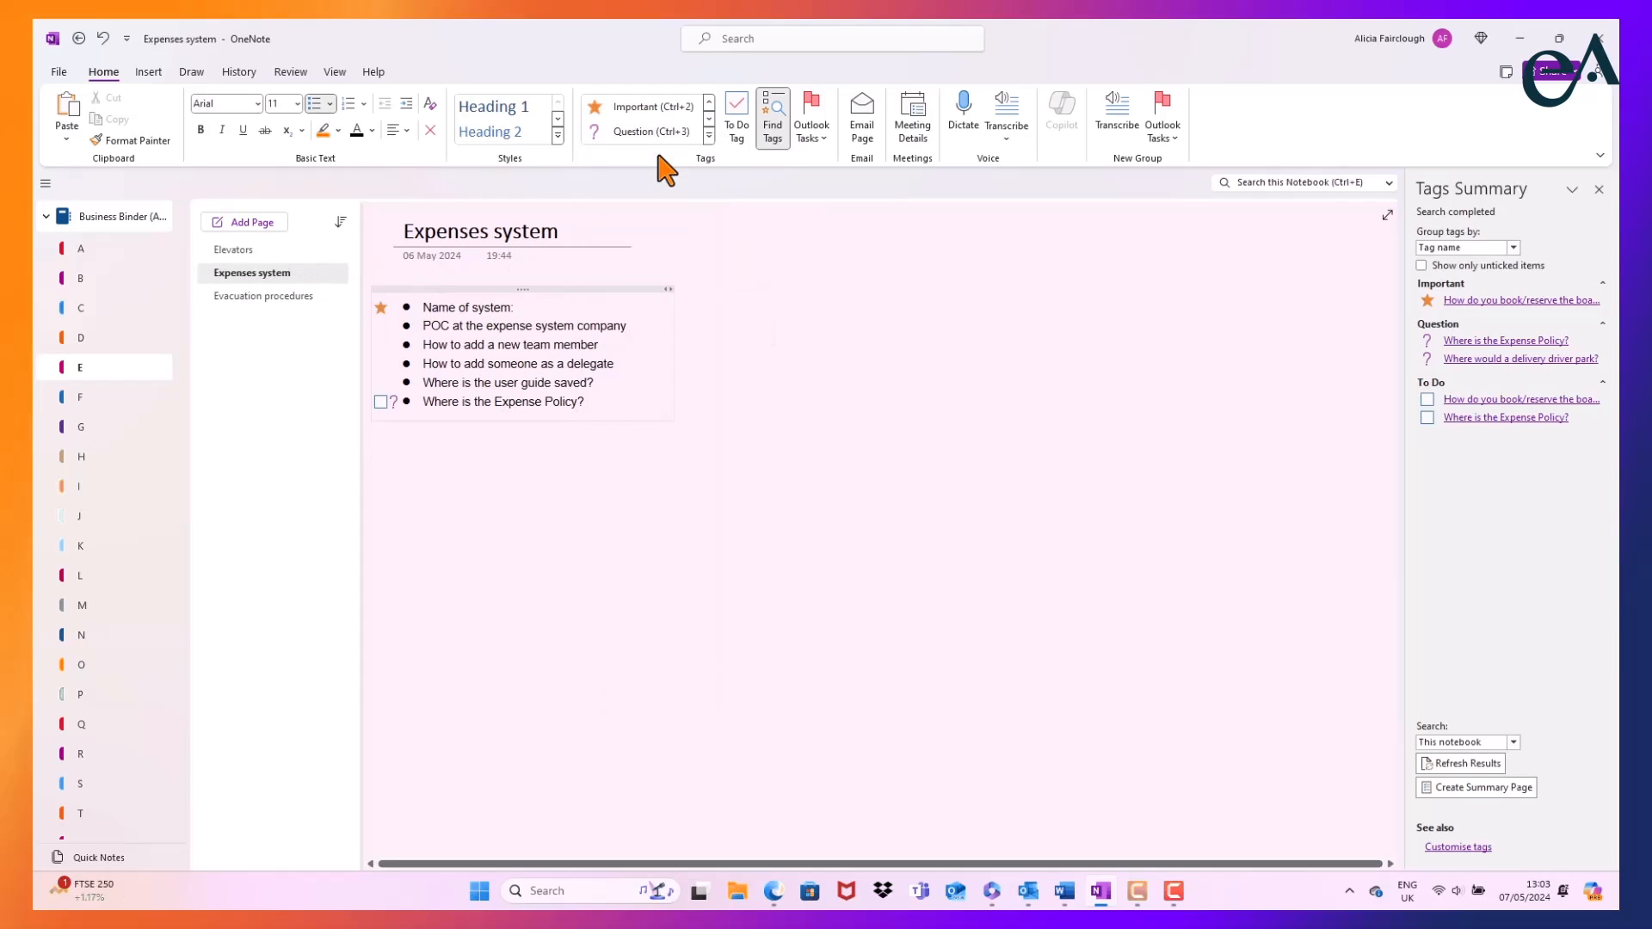
pyautogui.click(1449, 764)
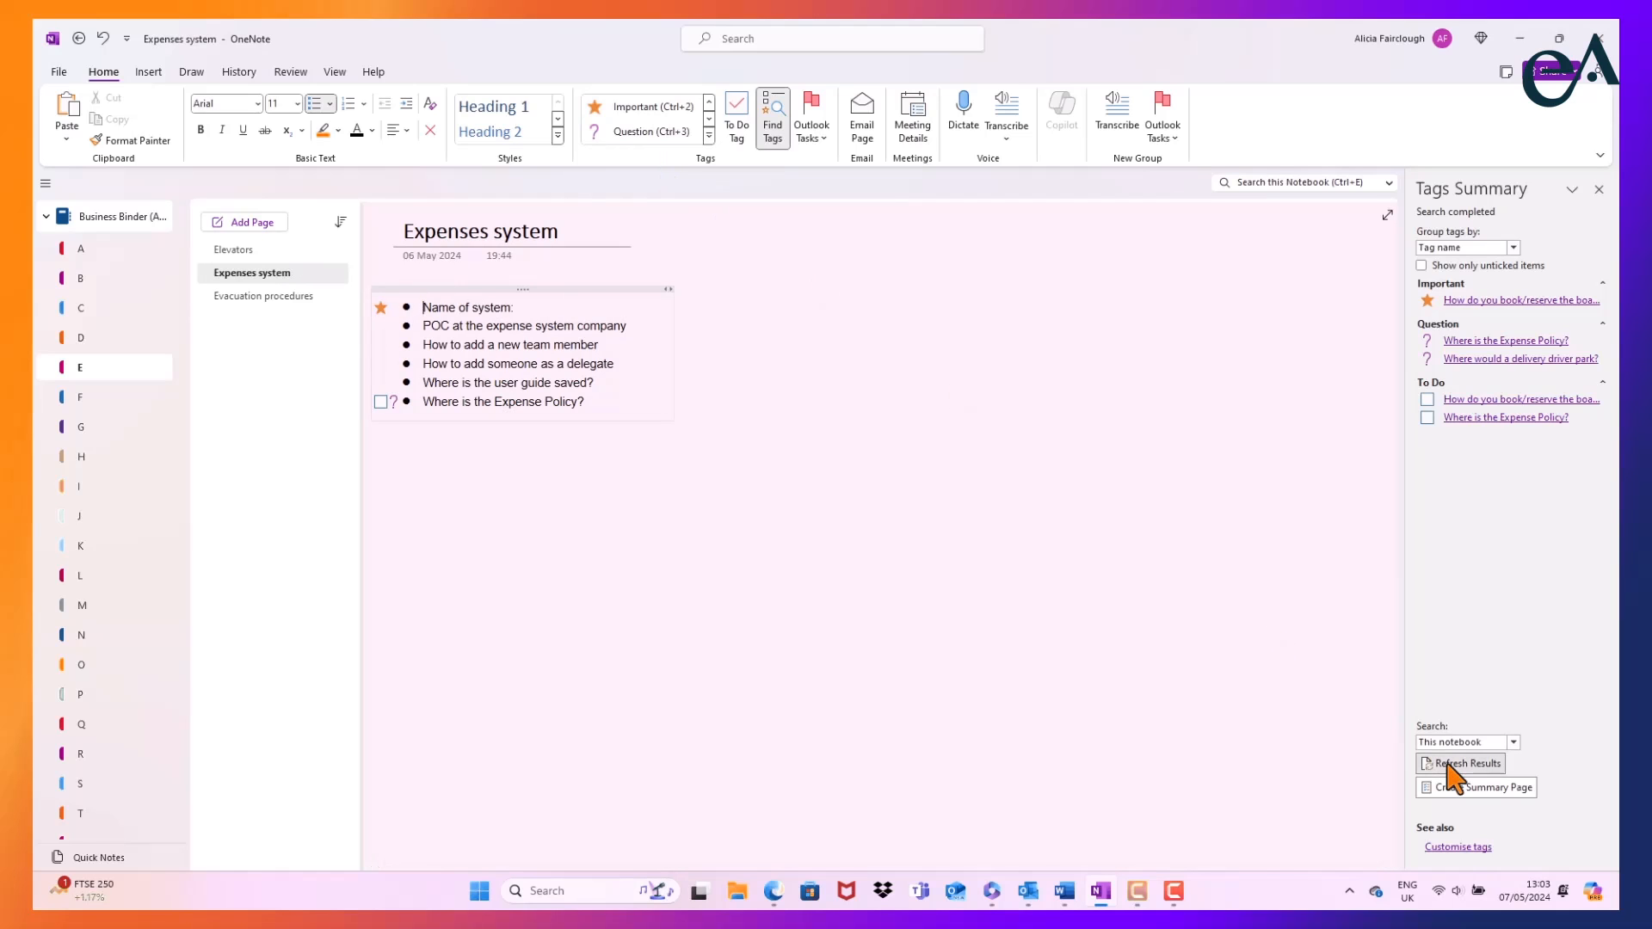